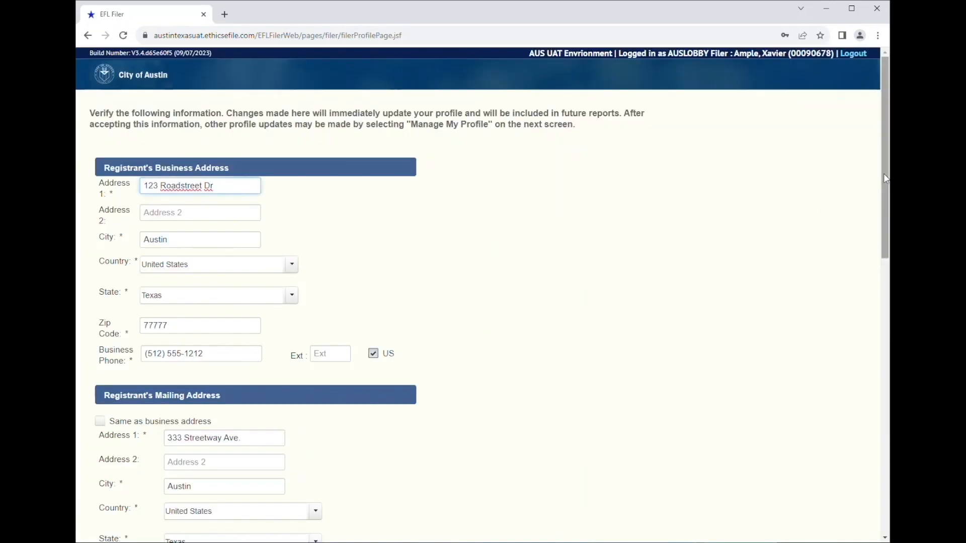
Step: Save the registrant's business and mailing address details and accept the profile information
{"action": "left_click_drag", "start_coordinate": [886, 179], "coordinate": [877, 221]}
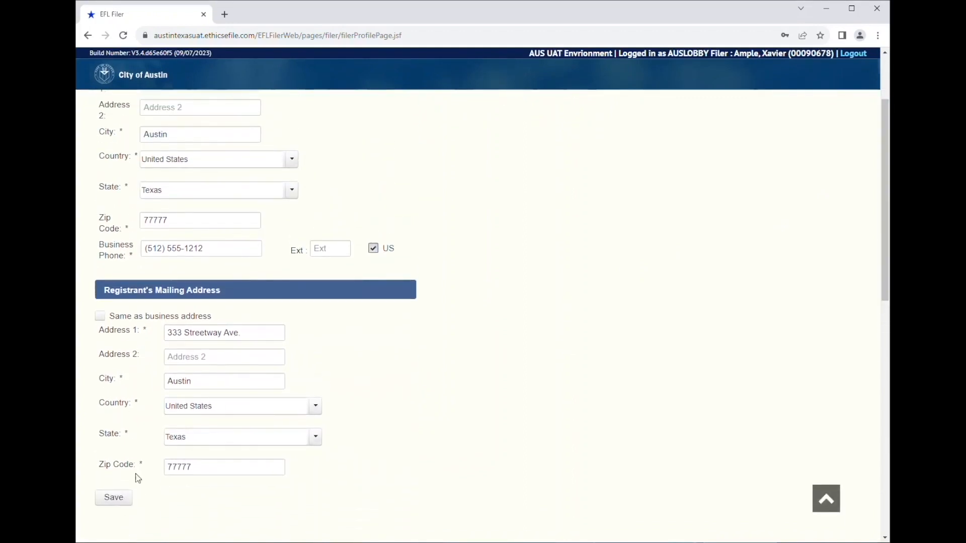
{"action": "left_click", "coordinate": [114, 500]}
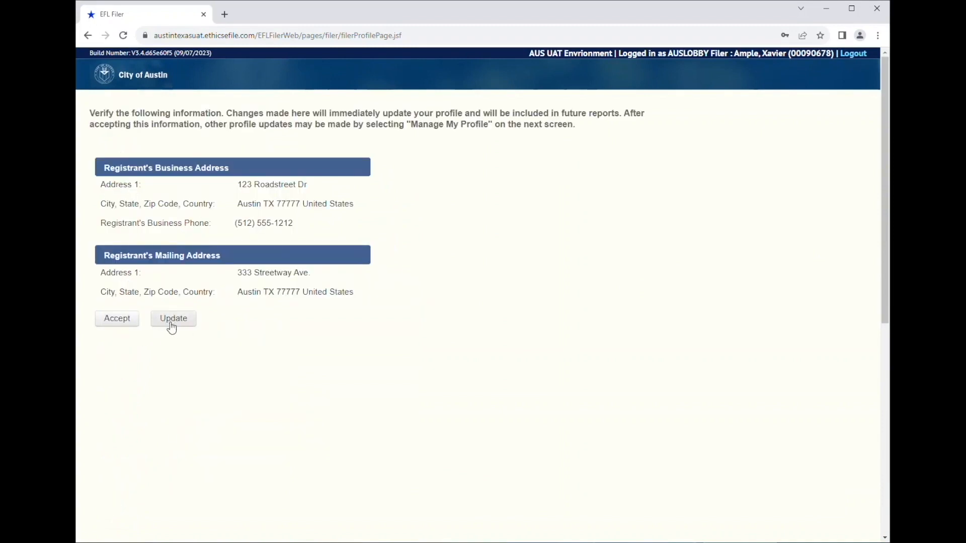
{"action": "left_click", "coordinate": [123, 327]}
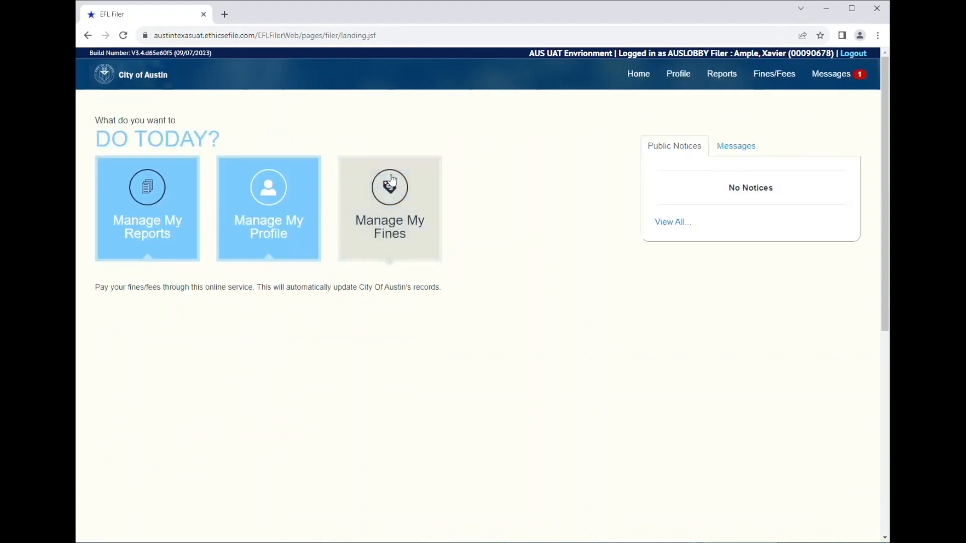
Step: Examine the change options available under Manage My Profile and return to the home page
{"action": "left_click", "coordinate": [299, 215]}
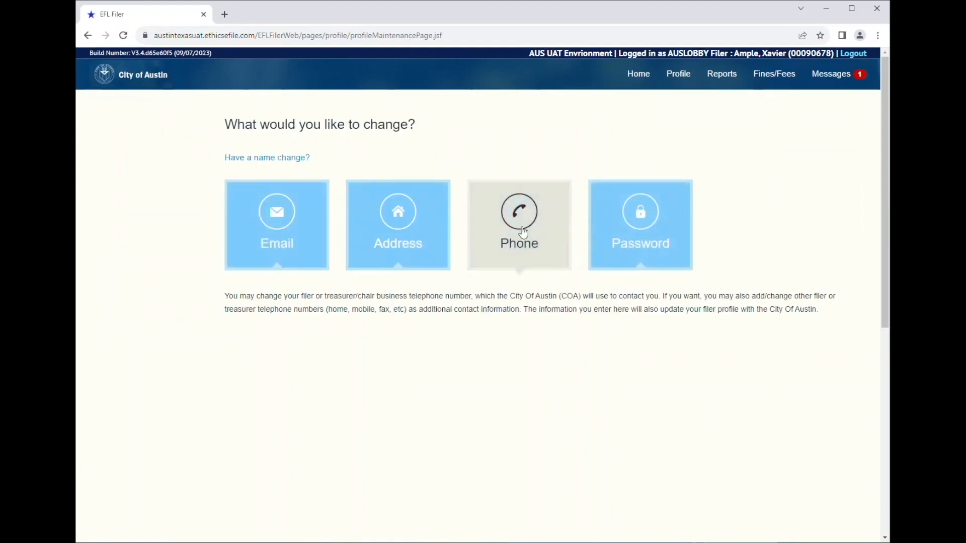
{"action": "left_click", "coordinate": [639, 74]}
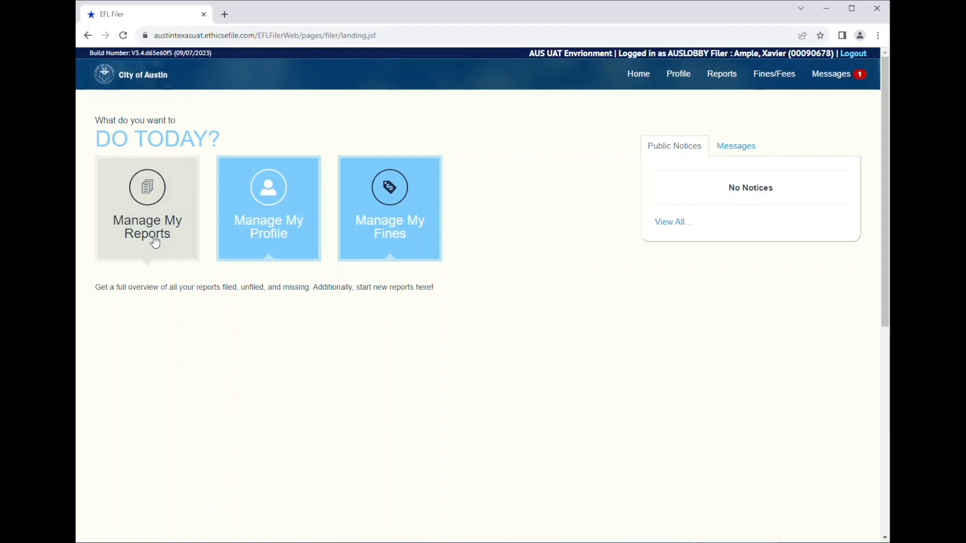
Step: Open Manage My Reports and examine the registration and quarterly activity report types under Filed Reports
{"action": "left_click", "coordinate": [159, 196]}
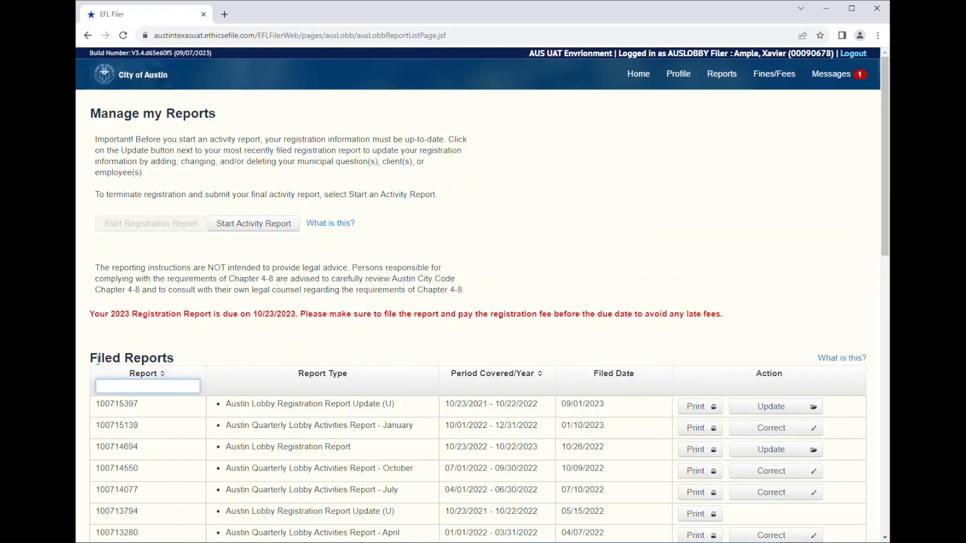
{"action": "left_click_drag", "start_coordinate": [283, 447], "coordinate": [319, 447]}
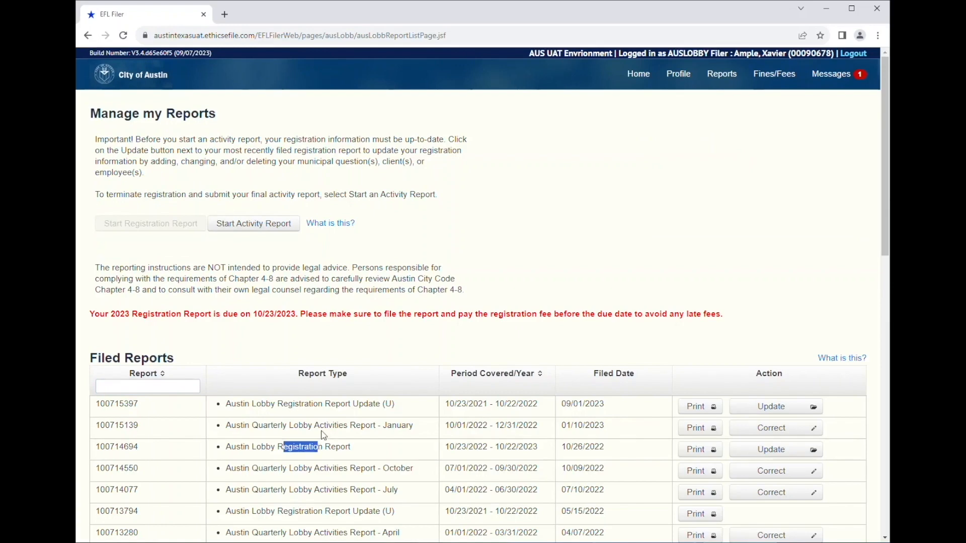
{"action": "left_click_drag", "start_coordinate": [323, 426], "coordinate": [351, 426]}
{"action": "left_click", "coordinate": [539, 166]}
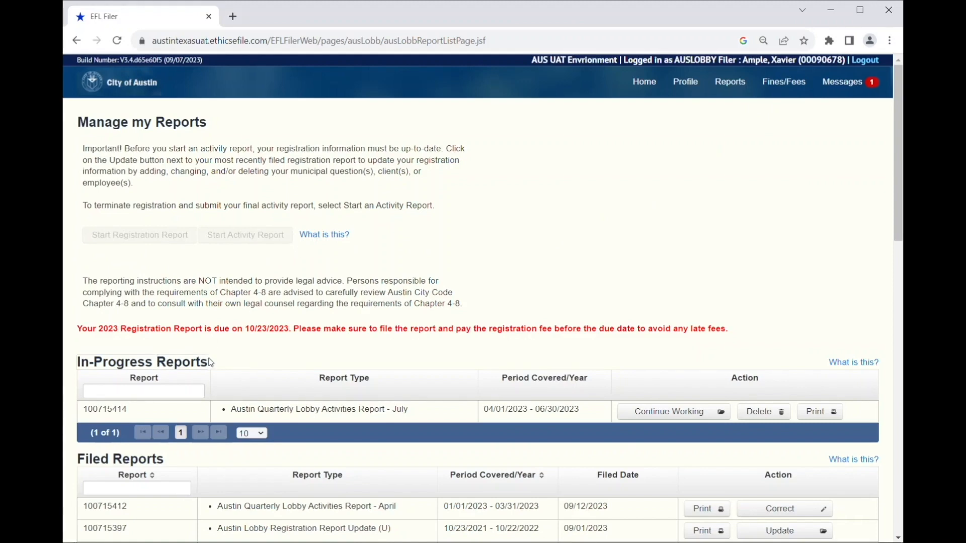
Step: Delete the in-progress Austin Quarterly Lobby Activities Report - July and reload the reports page
{"action": "left_click_drag", "start_coordinate": [210, 362], "coordinate": [77, 362]}
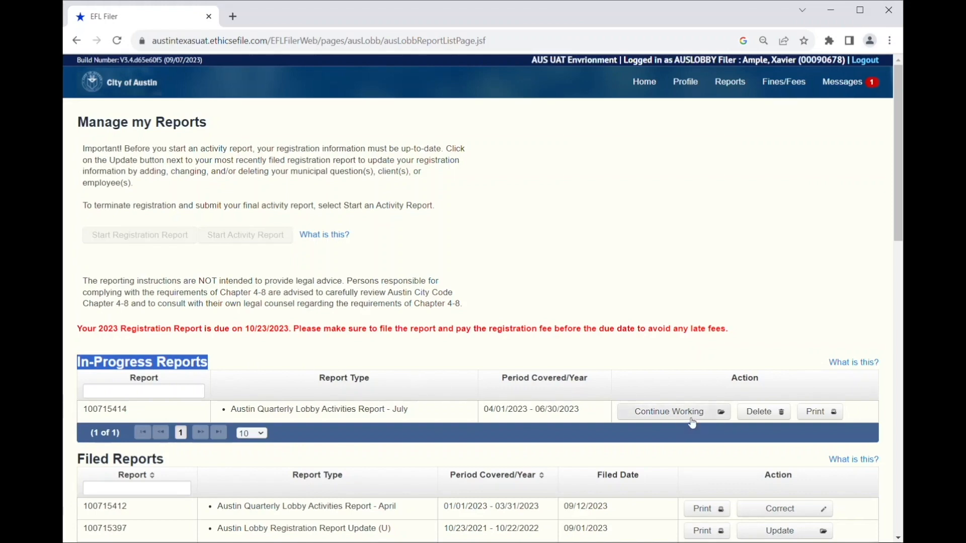
{"action": "left_click", "coordinate": [774, 414]}
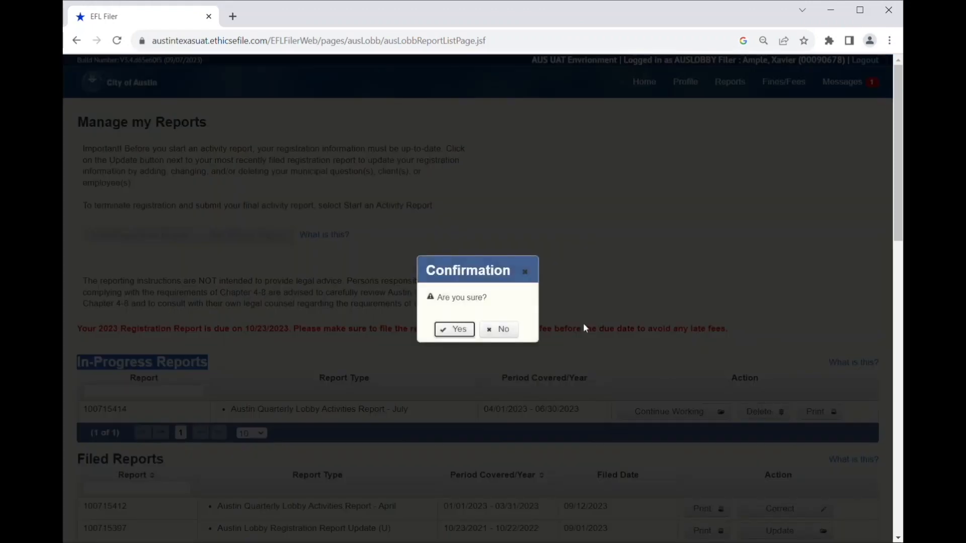
{"action": "left_click", "coordinate": [448, 328]}
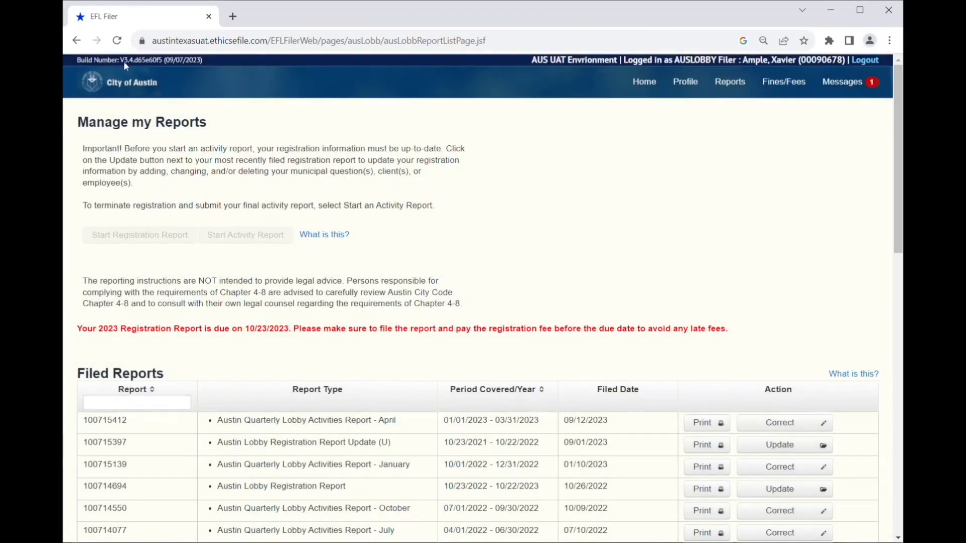
{"action": "left_click", "coordinate": [117, 41]}
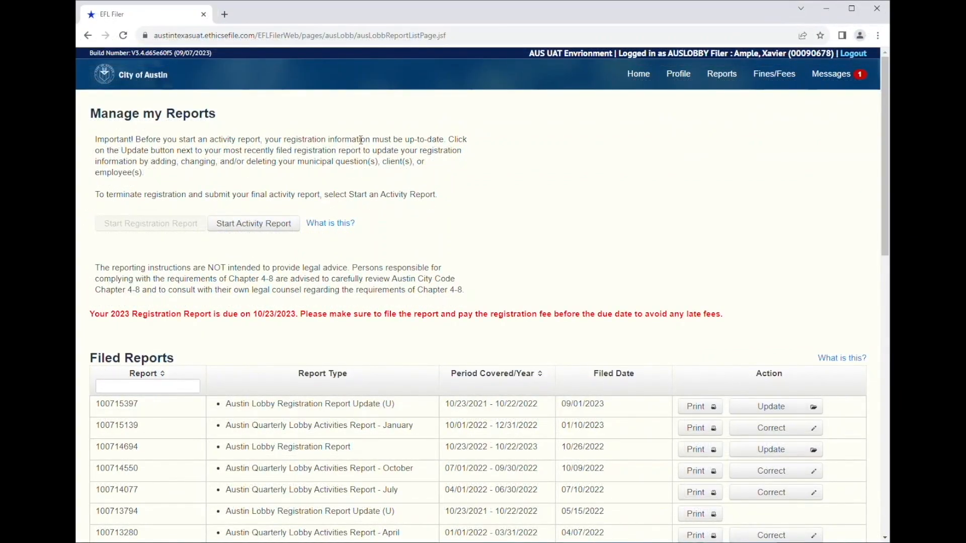
Step: Download the most recently filed Austin Lobby Registration Report Update (U) as a PDF and read through it
{"action": "double_click", "coordinate": [302, 404]}
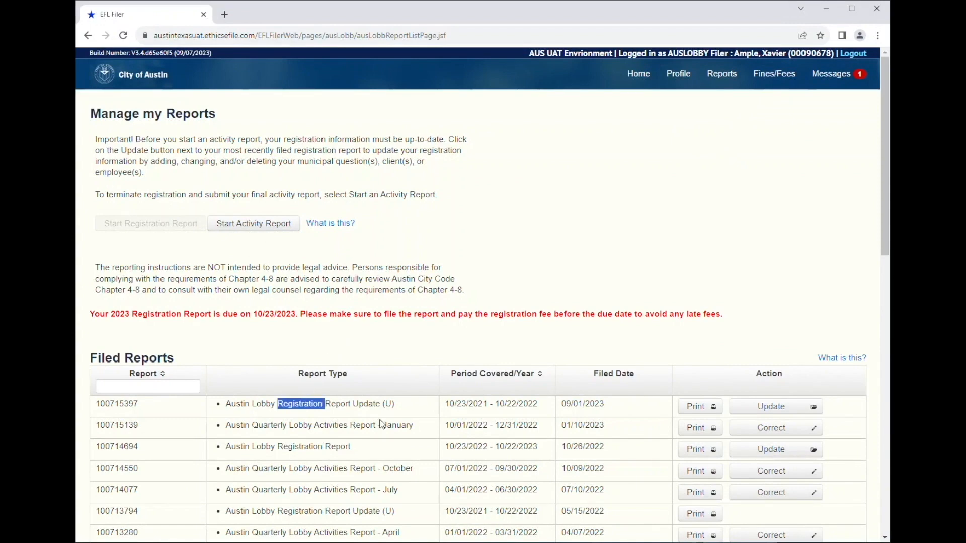
{"action": "left_click", "coordinate": [429, 406]}
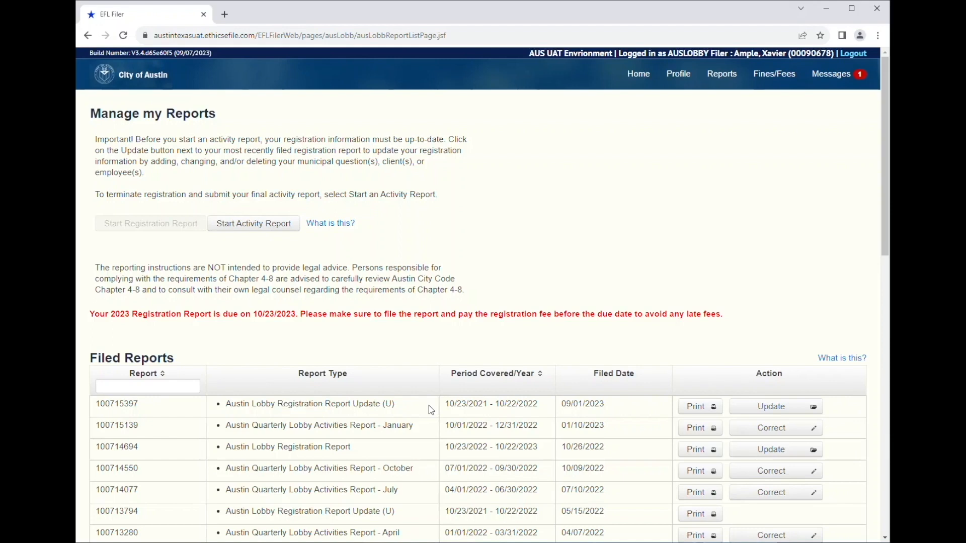
{"action": "left_click", "coordinate": [702, 411]}
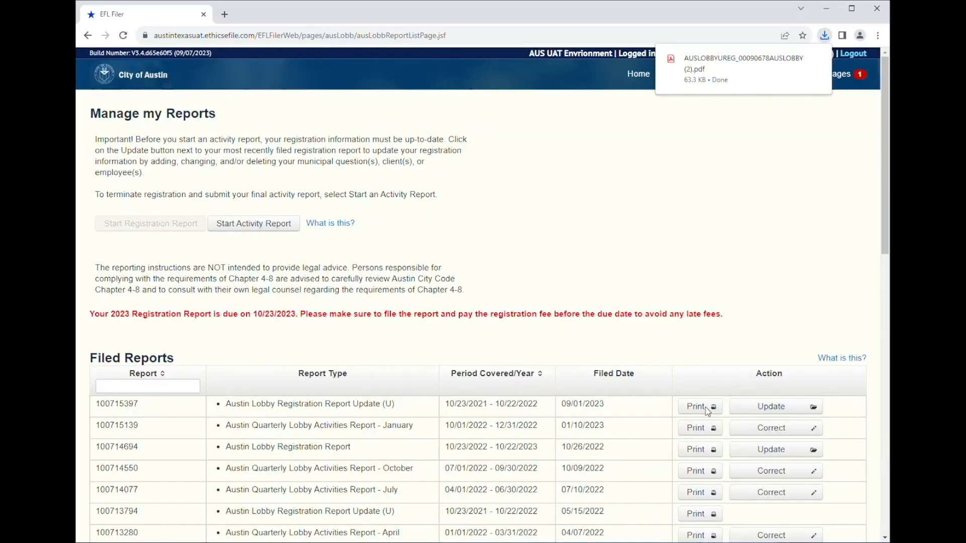
{"action": "mouse_move", "coordinate": [800, 76]}
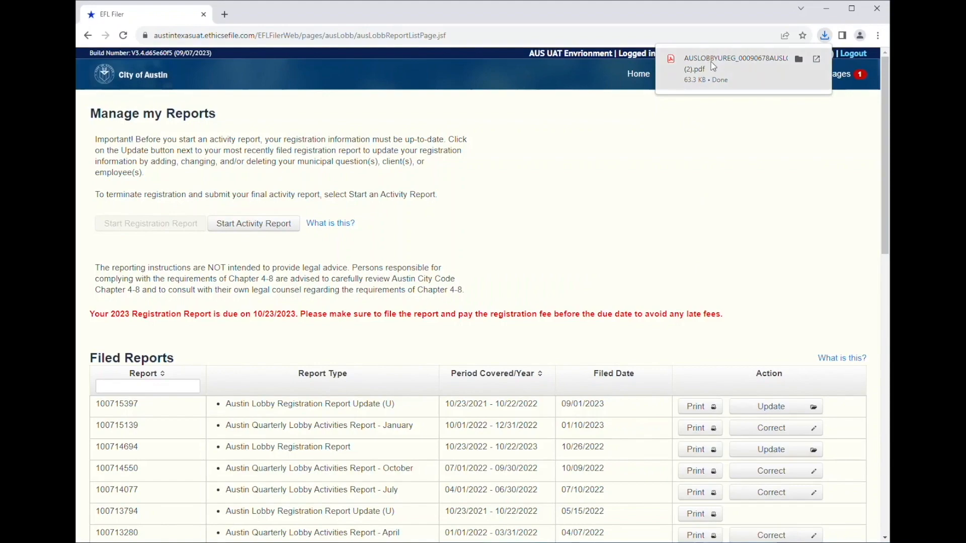
{"action": "left_click", "coordinate": [763, 60]}
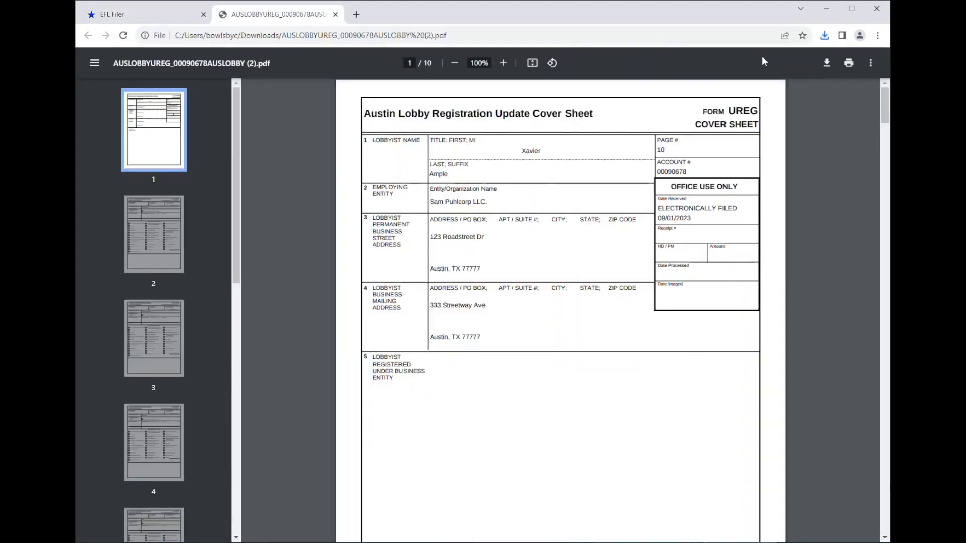
{"action": "left_click_drag", "start_coordinate": [884, 106], "coordinate": [873, 75]}
Step: Return to the Manage my Reports page and open a new quarterly activity report
{"action": "left_click", "coordinate": [134, 19]}
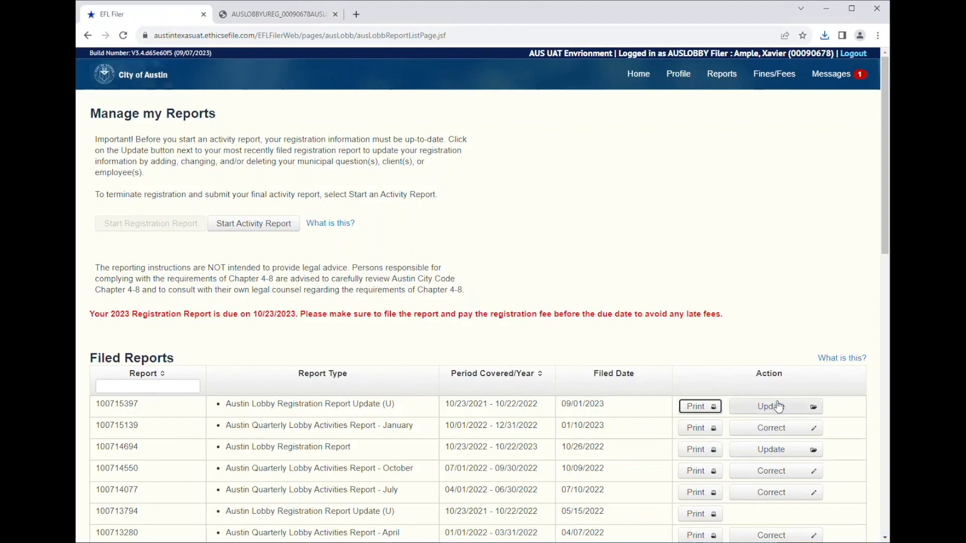
{"action": "left_click", "coordinate": [265, 231]}
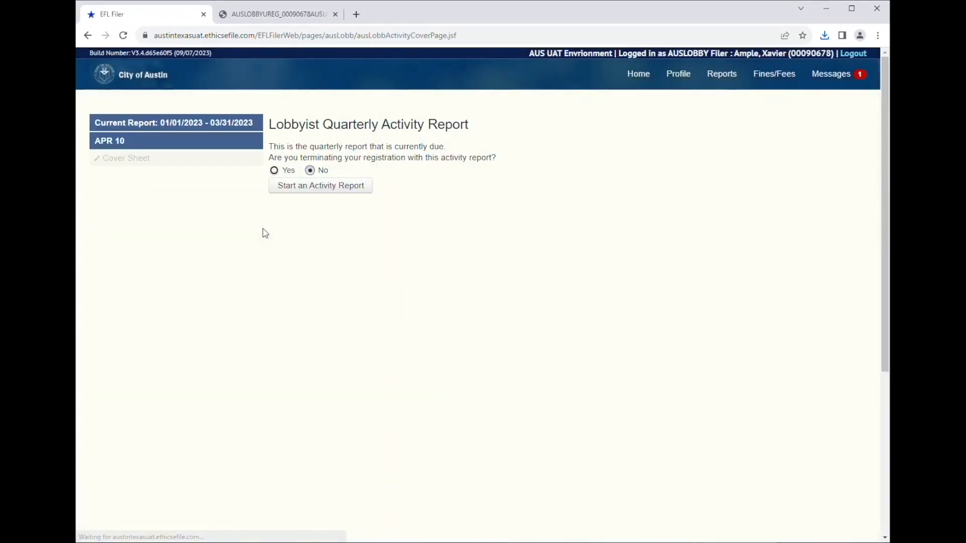
Step: Try to start the activity report with registration termination set to Yes, decline the warning, and set the answer back to No
{"action": "left_click", "coordinate": [274, 171]}
{"action": "left_click", "coordinate": [286, 188]}
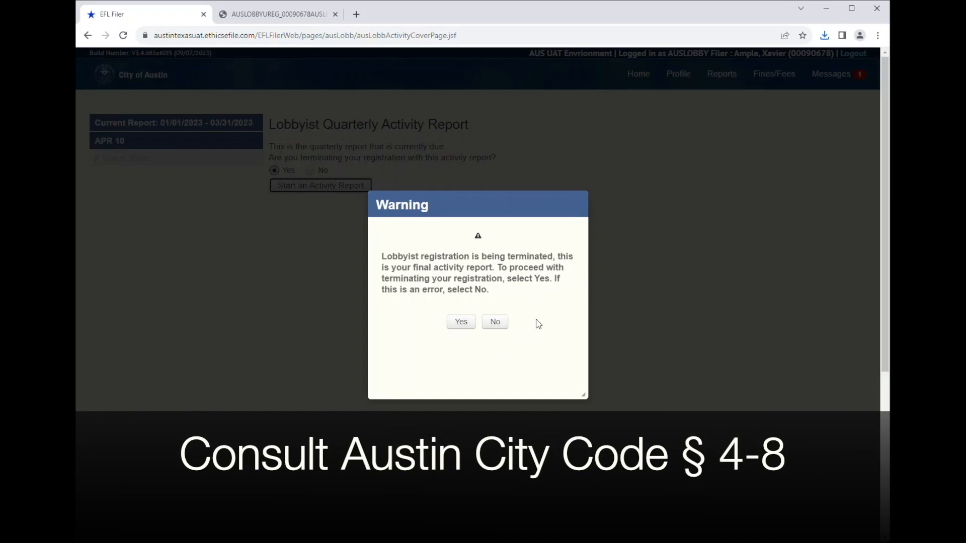
{"action": "left_click", "coordinate": [496, 324]}
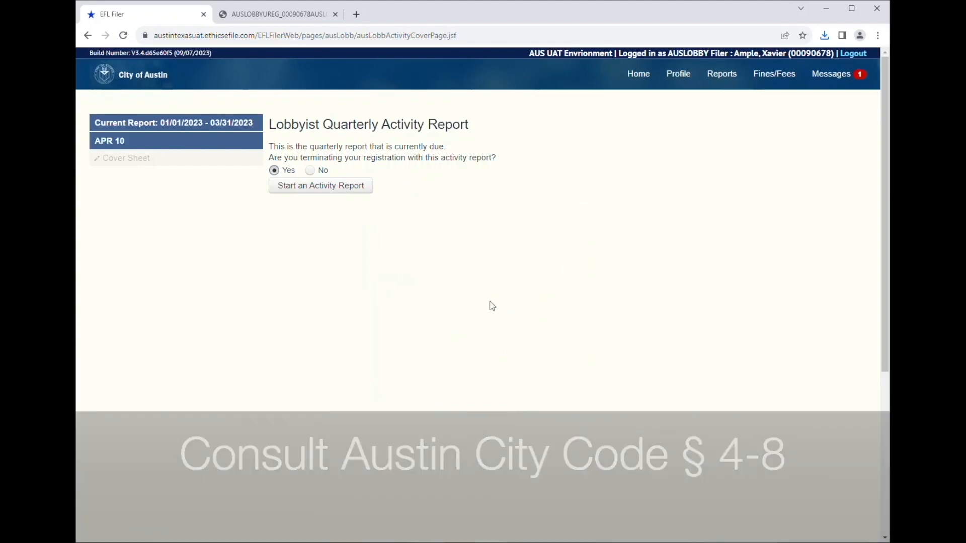
{"action": "left_click", "coordinate": [310, 171]}
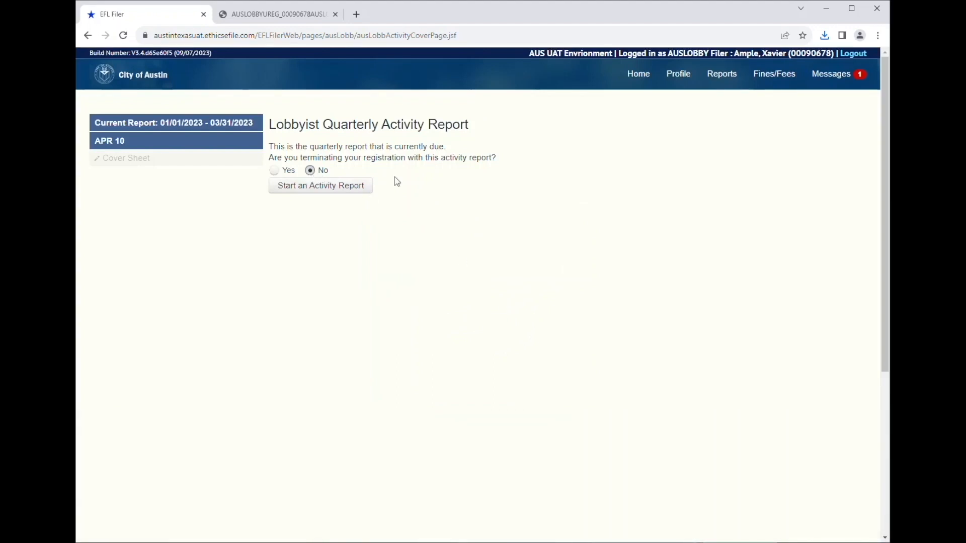
Step: Start the activity report, try the "No - File Statement of no Activity" option, and go back to the cover sheet
{"action": "left_click", "coordinate": [320, 187]}
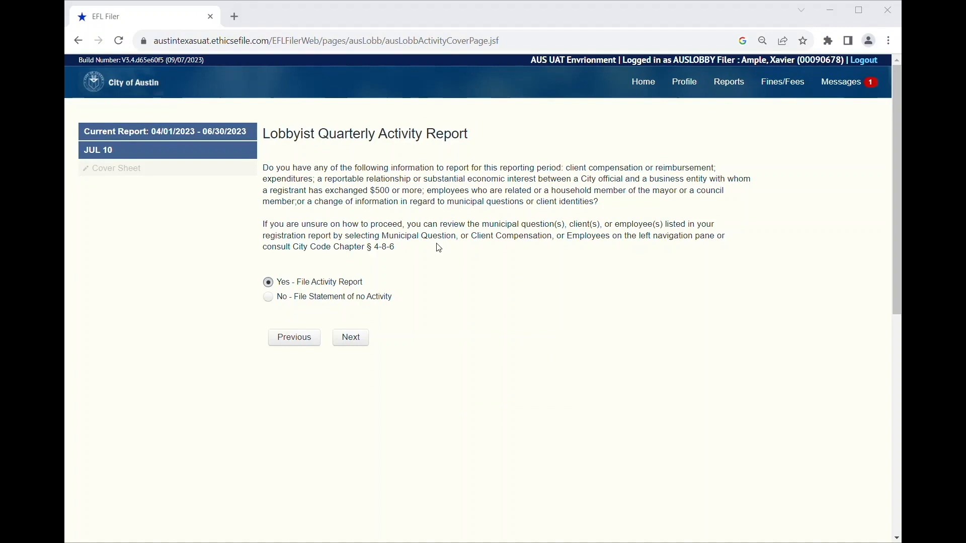
{"action": "left_click", "coordinate": [267, 297]}
{"action": "left_click", "coordinate": [337, 335]}
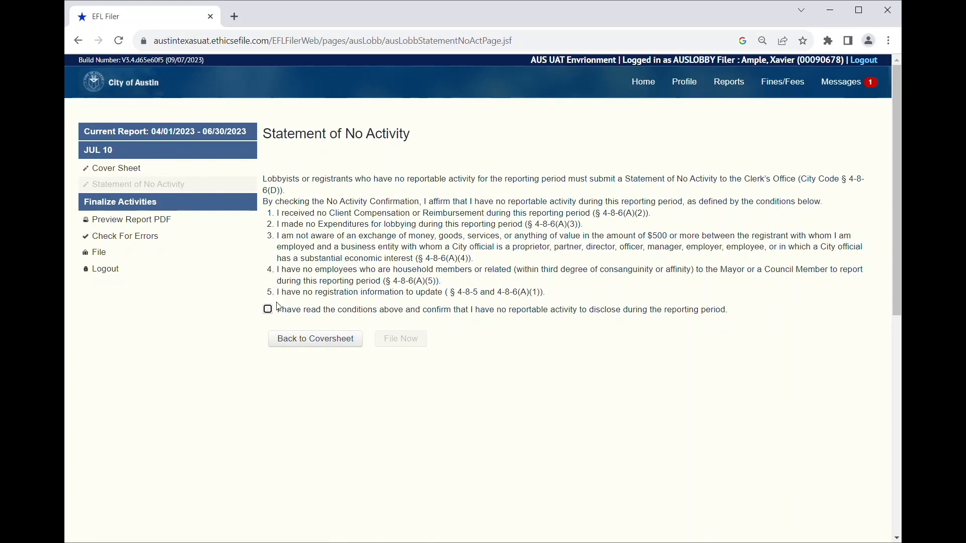
{"action": "left_click", "coordinate": [304, 339]}
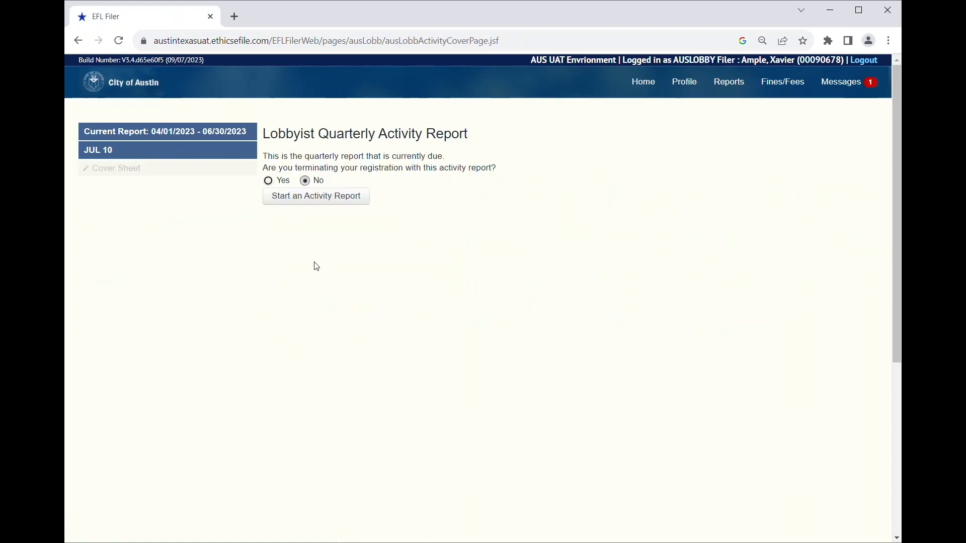
Step: Start the activity report without terminating the registration and proceed with "Yes - File Activity Report"
{"action": "left_click", "coordinate": [287, 205]}
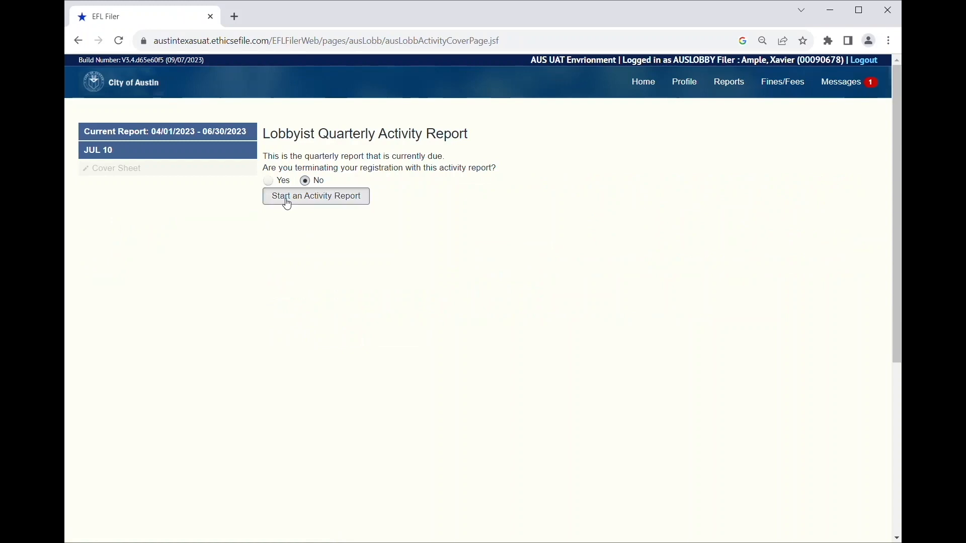
{"action": "left_click", "coordinate": [268, 282]}
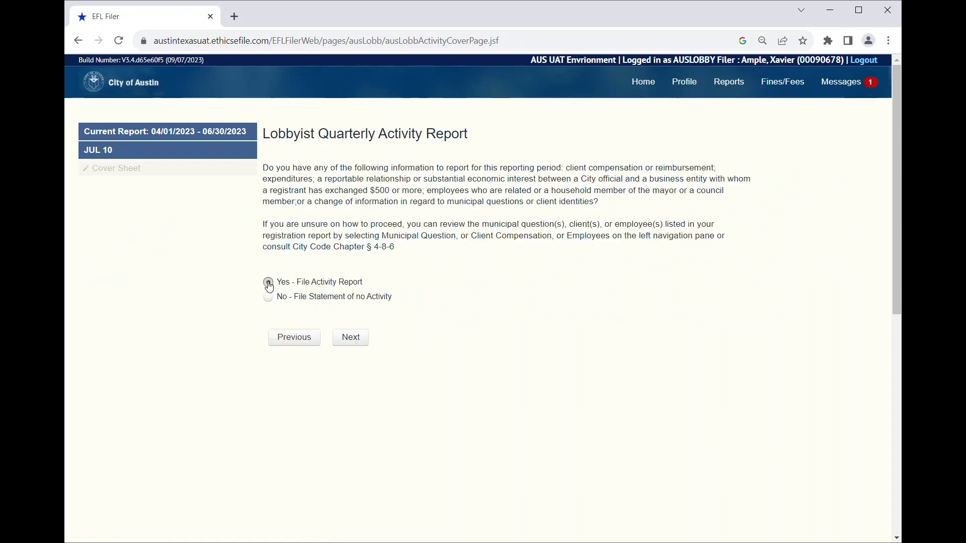
{"action": "left_click", "coordinate": [341, 339]}
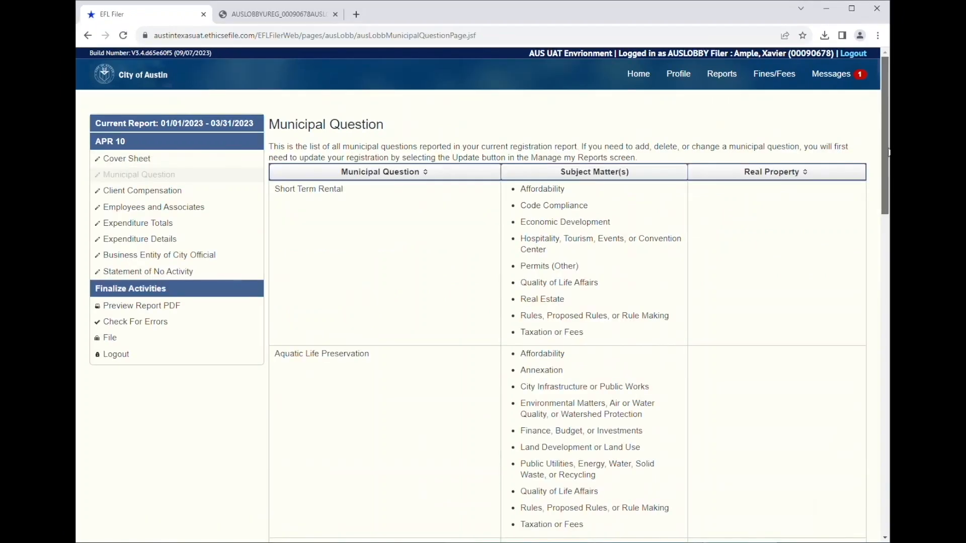
Step: Continue past the municipal questions to Client Compensation and save $50,000 - $99,999 as the compensation category for Acme Industries
{"action": "left_click_drag", "start_coordinate": [888, 153], "coordinate": [888, 288]}
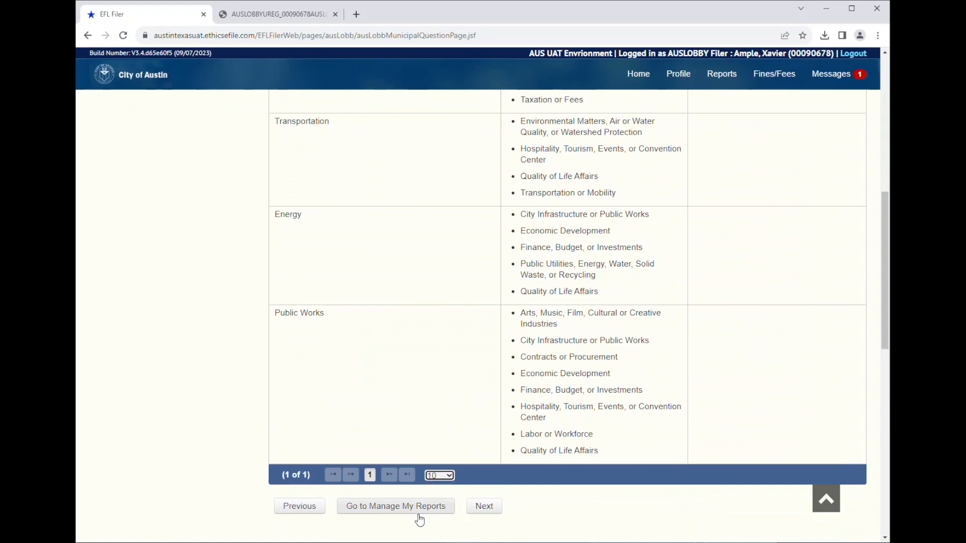
{"action": "left_click", "coordinate": [488, 507]}
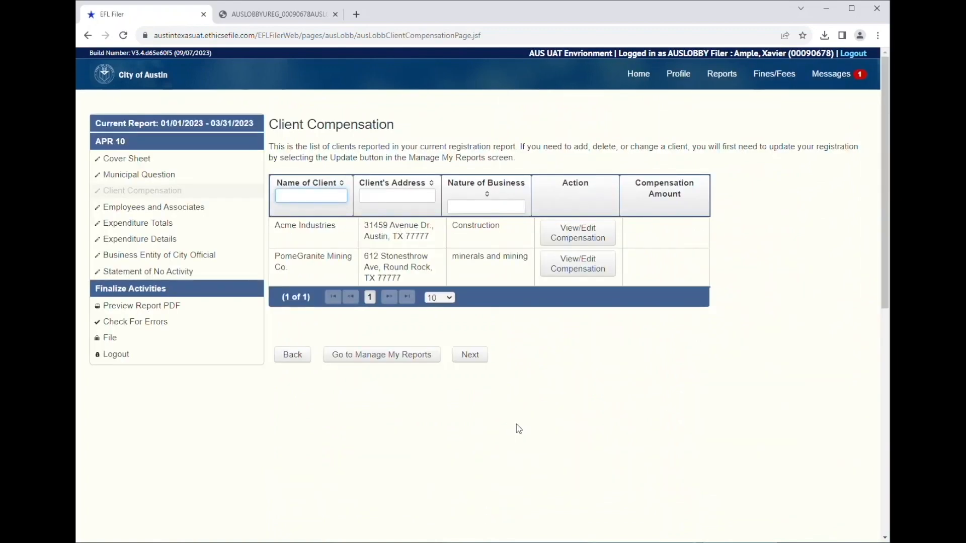
{"action": "left_click", "coordinate": [595, 241]}
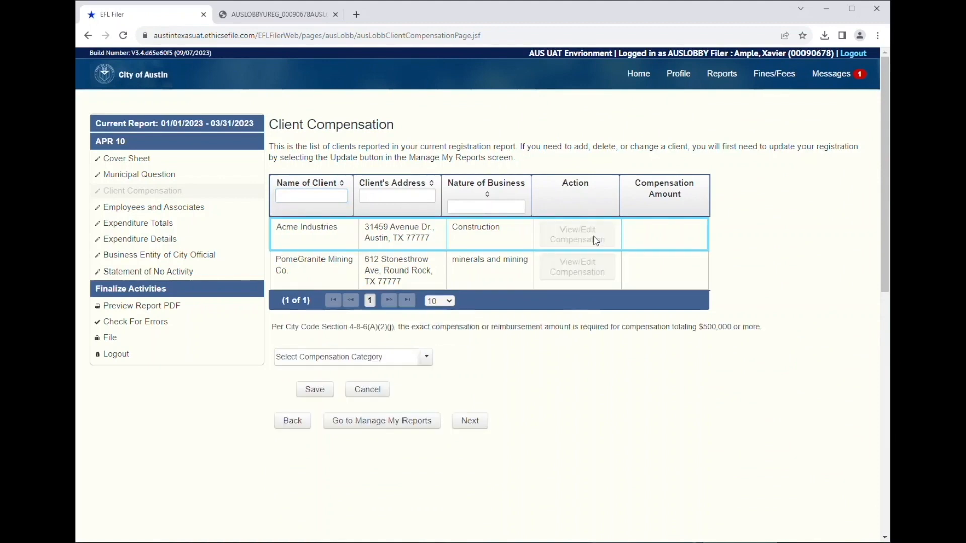
{"action": "left_click", "coordinate": [425, 357]}
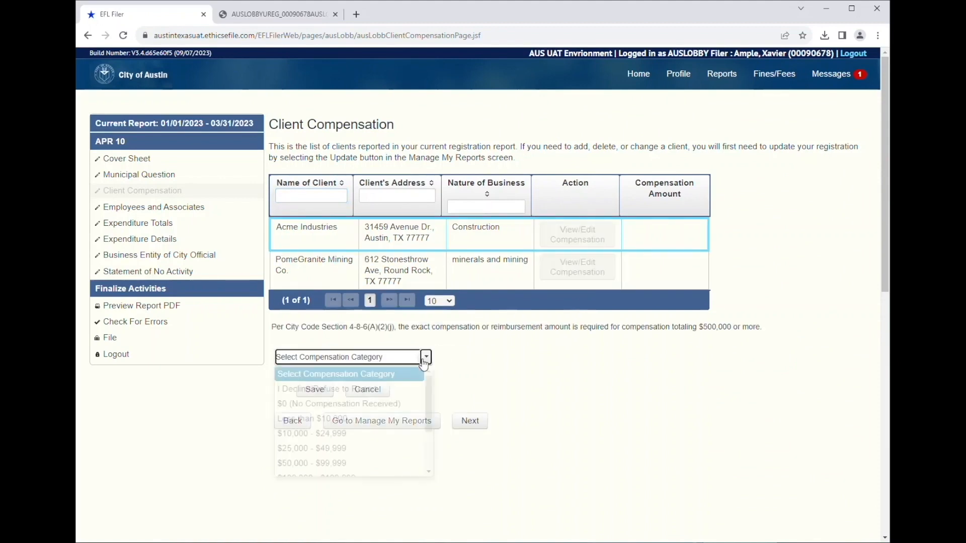
{"action": "left_click", "coordinate": [371, 463]}
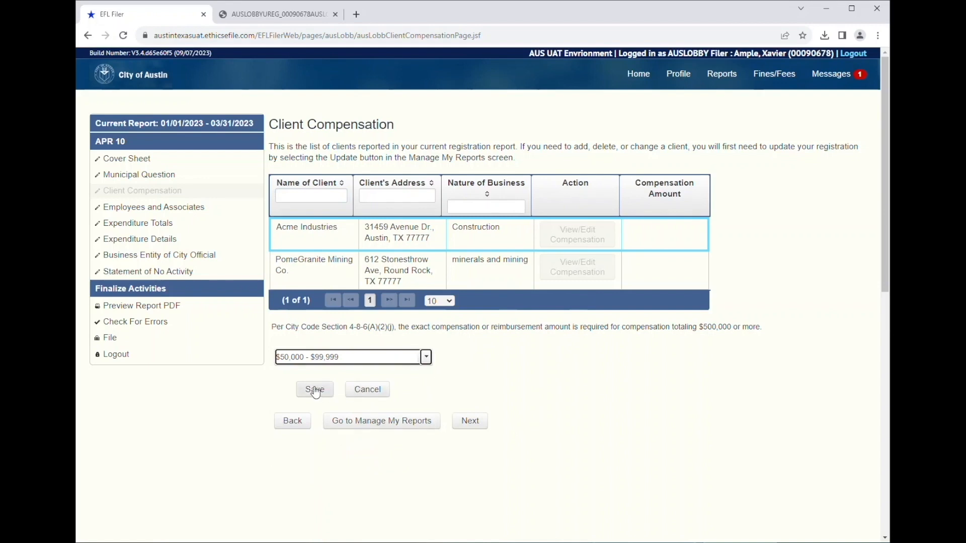
{"action": "left_click", "coordinate": [315, 391]}
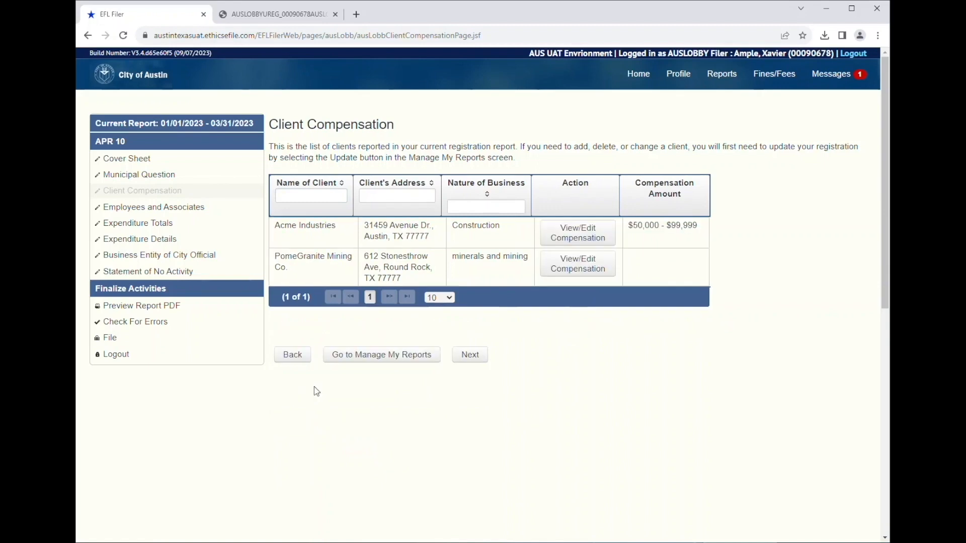
Step: Save $300,000 - $399,999 as the compensation category for PomeGranite Mining Co
{"action": "left_click", "coordinate": [598, 266]}
{"action": "left_click", "coordinate": [427, 357]}
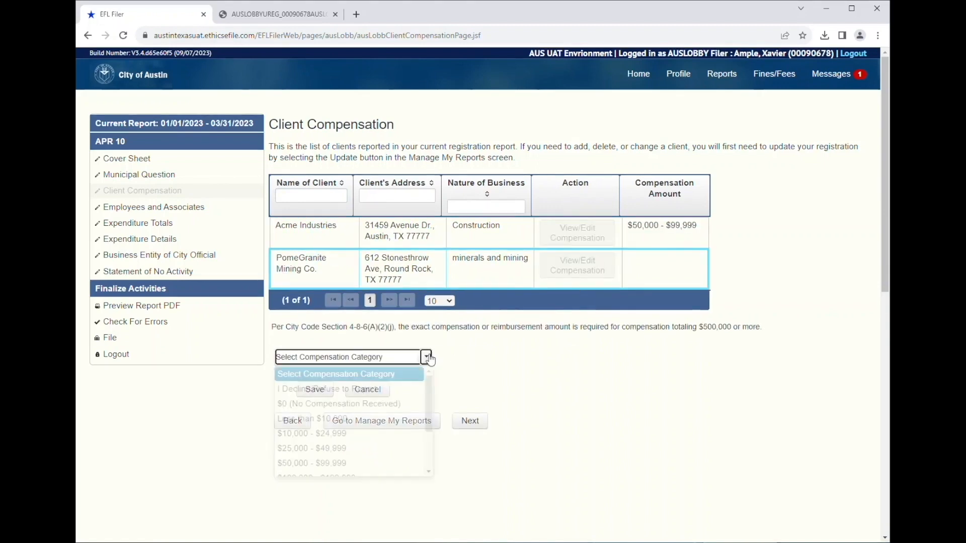
{"action": "scroll", "coordinate": [400, 445], "scroll_direction": "down", "scroll_amount": 2}
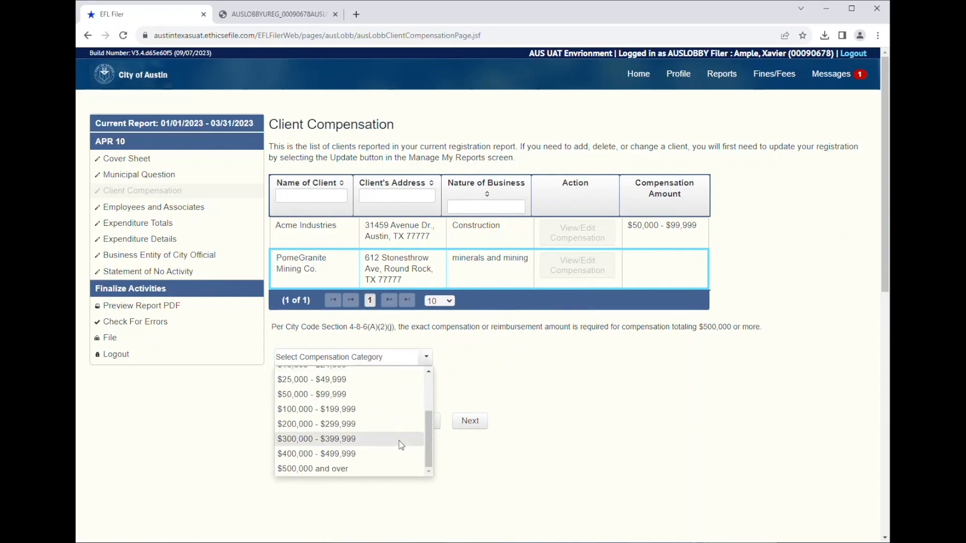
{"action": "left_click", "coordinate": [400, 440]}
{"action": "left_click", "coordinate": [313, 392]}
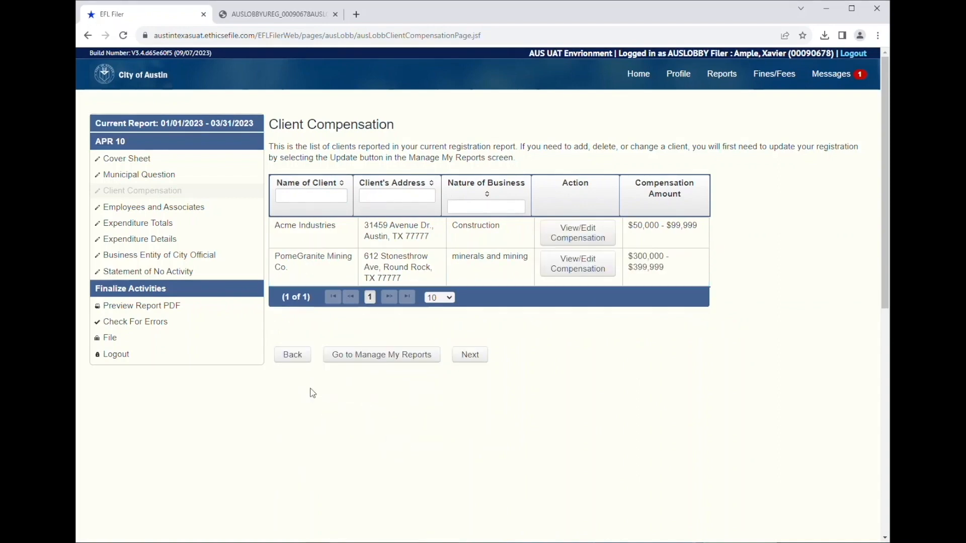
Step: Continue to Expenditure Totals and enter $254,640 for Reimbursements to Others, $2,100 for Food and Beverages, and $43,200 for Transportation and Lodging
{"action": "left_click", "coordinate": [472, 358]}
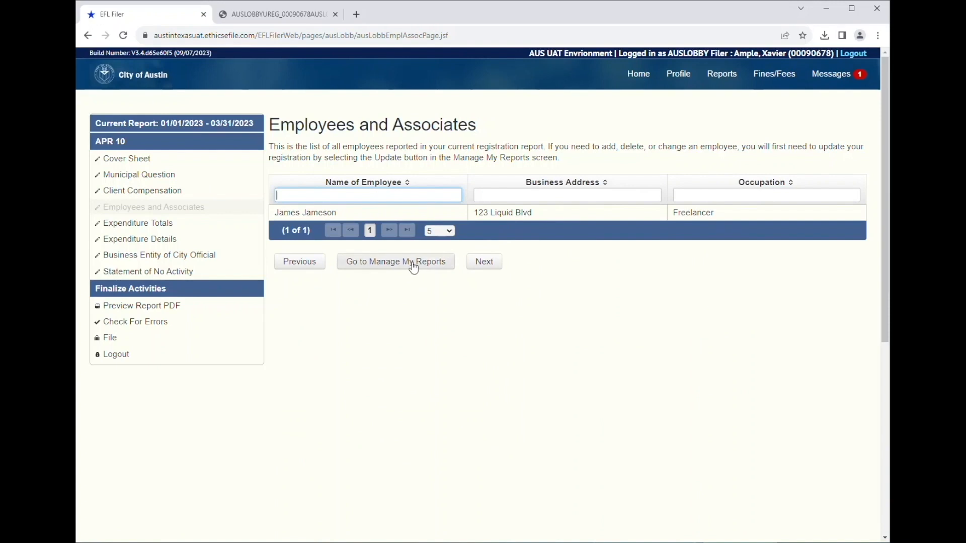
{"action": "left_click", "coordinate": [484, 262]}
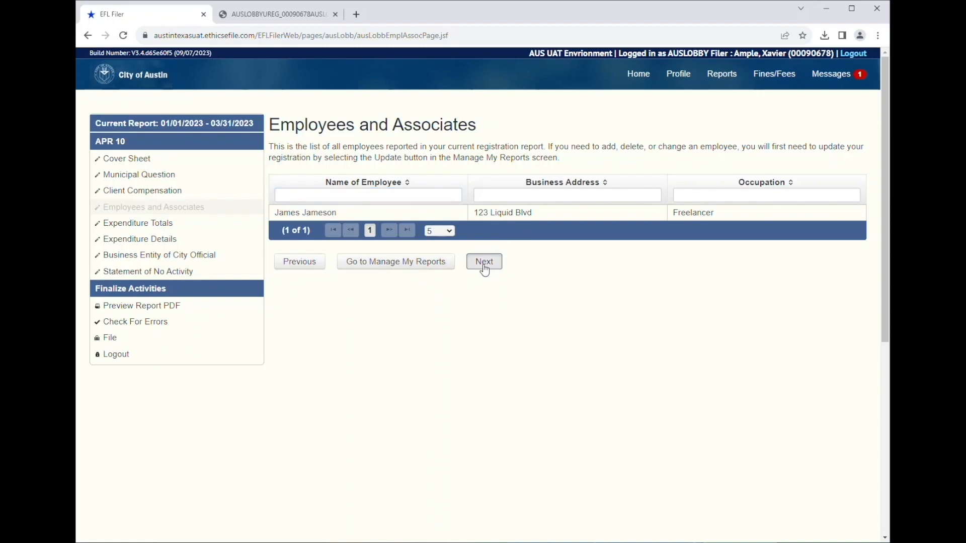
{"action": "type", "text": "254640"}
{"action": "key", "text": "Tab"}
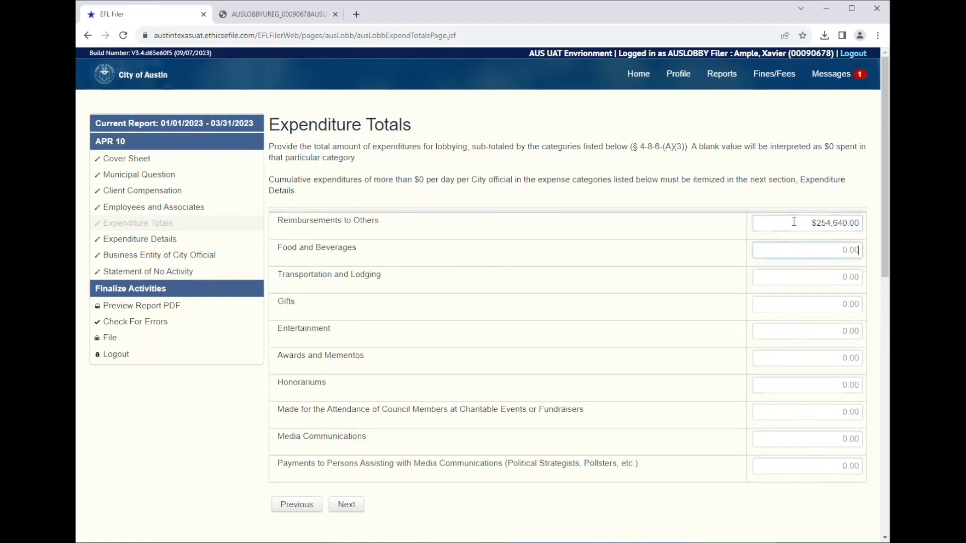
{"action": "type", "text": "2,10"}
{"action": "type", "text": "00"}
{"action": "key", "text": "Tab"}
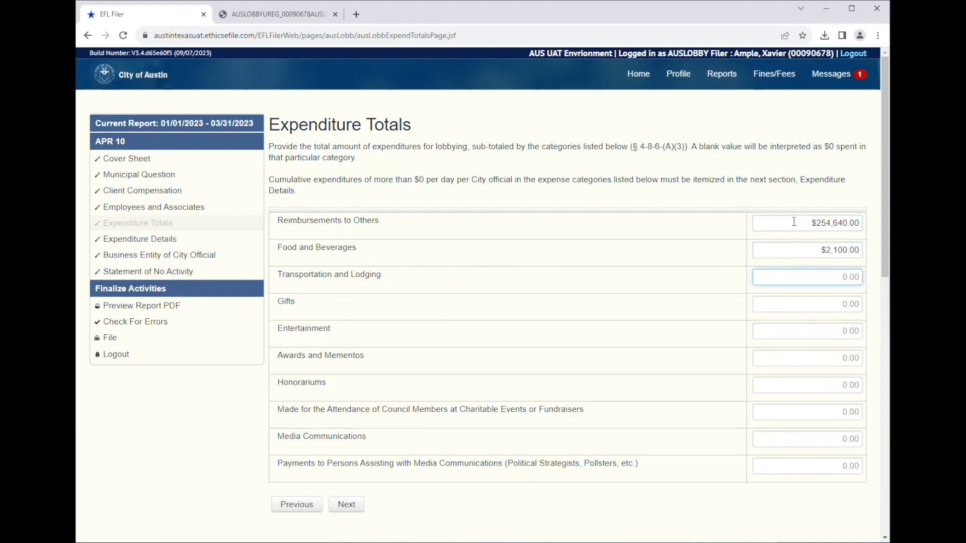
{"action": "type", "text": "43200"}
{"action": "key", "text": "Tab"}
Step: Enter expenditure totals of $1,800 for Honorariums and $23,000 for Media Communications
{"action": "key", "text": "Tab"}
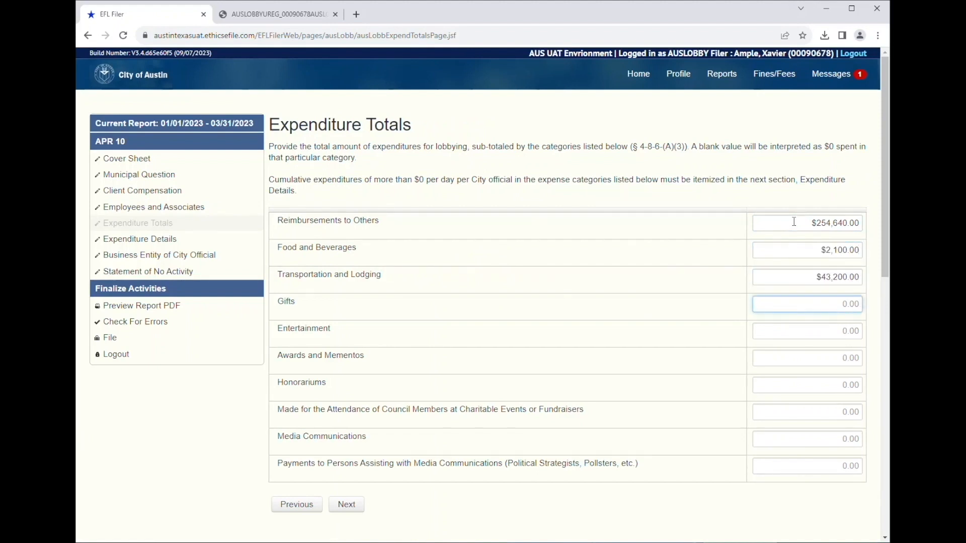
{"action": "key", "text": "Tab"}
{"action": "key", "text": "Tab"}
{"action": "type", "text": "1800"}
{"action": "key", "text": "Tab"}
{"action": "left_click", "coordinate": [793, 438]}
{"action": "type", "text": "230000.00"}
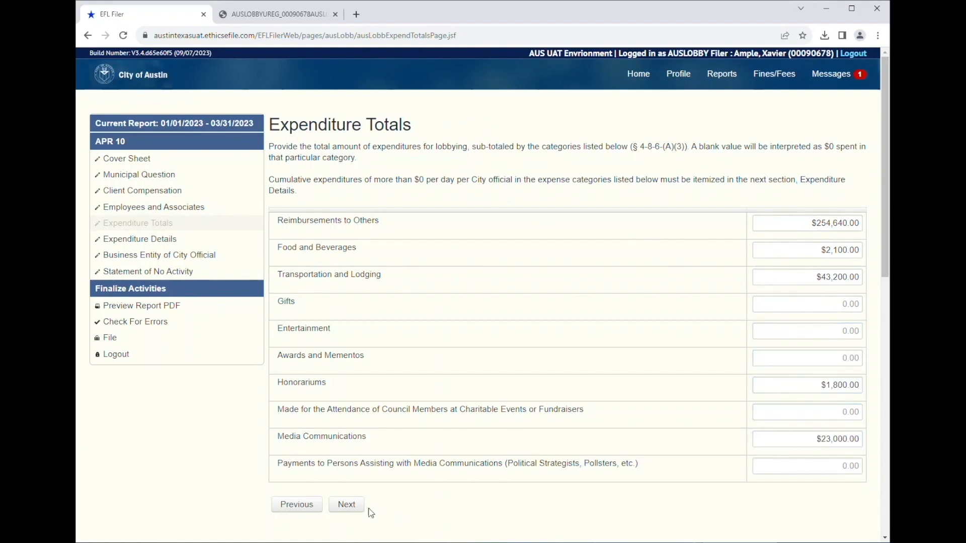
Step: Continue to Expenditure Details and fill in an individual payee's first name, last name and full address
{"action": "left_click", "coordinate": [346, 505]}
{"action": "left_click", "coordinate": [500, 183]}
{"action": "left_click", "coordinate": [446, 288]}
{"action": "type", "text": "123 Land Use Road"}
{"action": "left_click", "coordinate": [461, 336]}
{"action": "type", "text": "Austin"}
{"action": "scroll", "coordinate": [461, 342], "scroll_direction": "down", "scroll_amount": 1}
{"action": "left_click", "coordinate": [458, 374]}
{"action": "type", "text": "77777"}
Step: Set the expenditure to $24,000, dated 02/01/2023, in the Media Communications category, with the purpose "Purpose of Expenditure"
{"action": "left_click", "coordinate": [516, 405]}
{"action": "type", "text": "24000"}
{"action": "left_click", "coordinate": [465, 427]}
{"action": "type", "text": "0"}
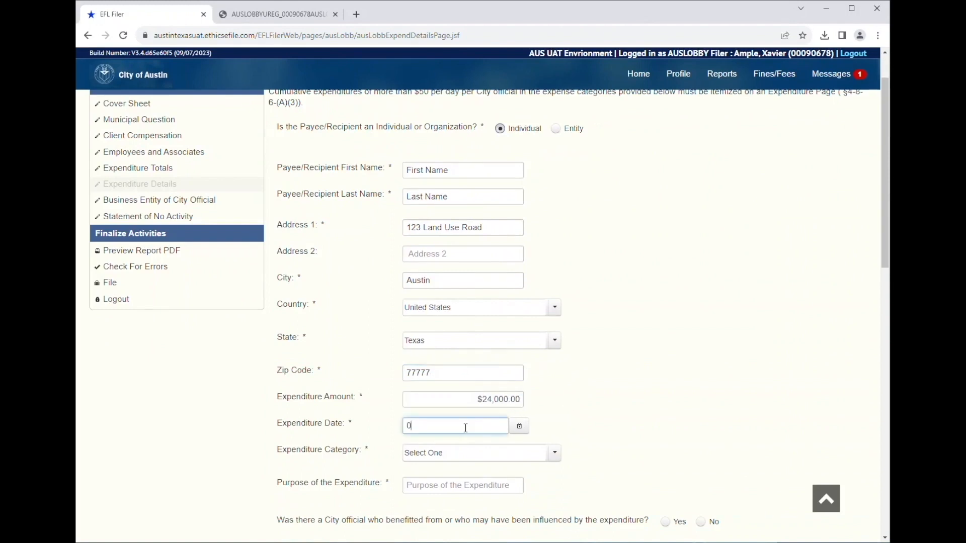
{"action": "type", "text": "2/01/2023"}
{"action": "key", "text": "Tab"}
{"action": "key", "text": "space"}
{"action": "key", "text": "m"}
{"action": "key", "text": "Return"}
{"action": "left_click", "coordinate": [456, 487]}
{"action": "type", "text": "Purpose of Expenditure"}
Step: Answer Yes to a City official benefitting and add the official's name, job title City Council Member, and department "City Council, district 12"
{"action": "scroll", "coordinate": [629, 427], "scroll_direction": "down", "scroll_amount": 2}
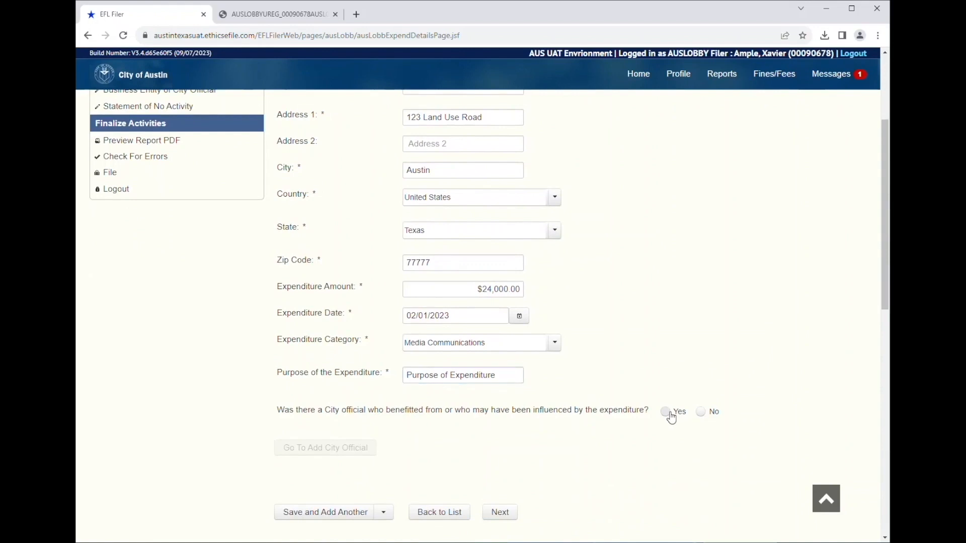
{"action": "left_click", "coordinate": [670, 414]}
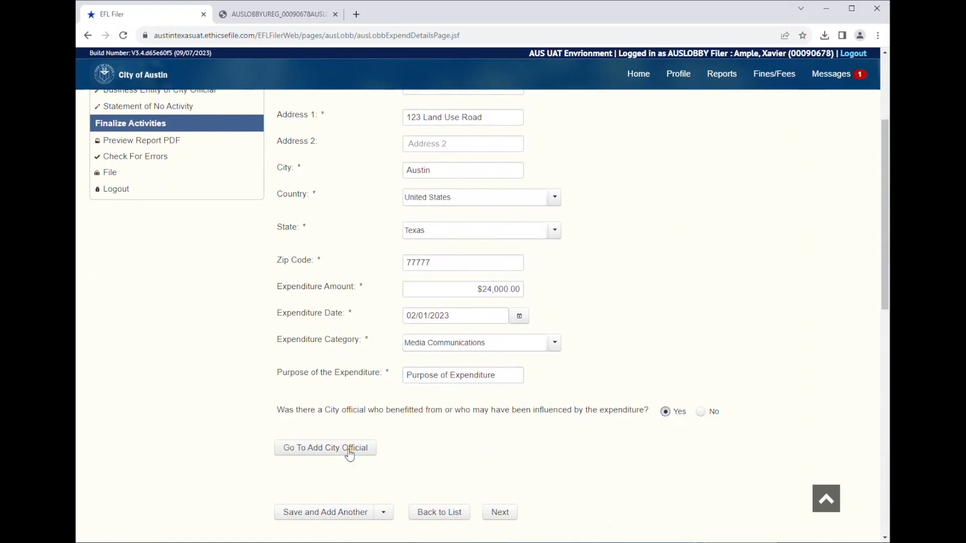
{"action": "left_click", "coordinate": [349, 454]}
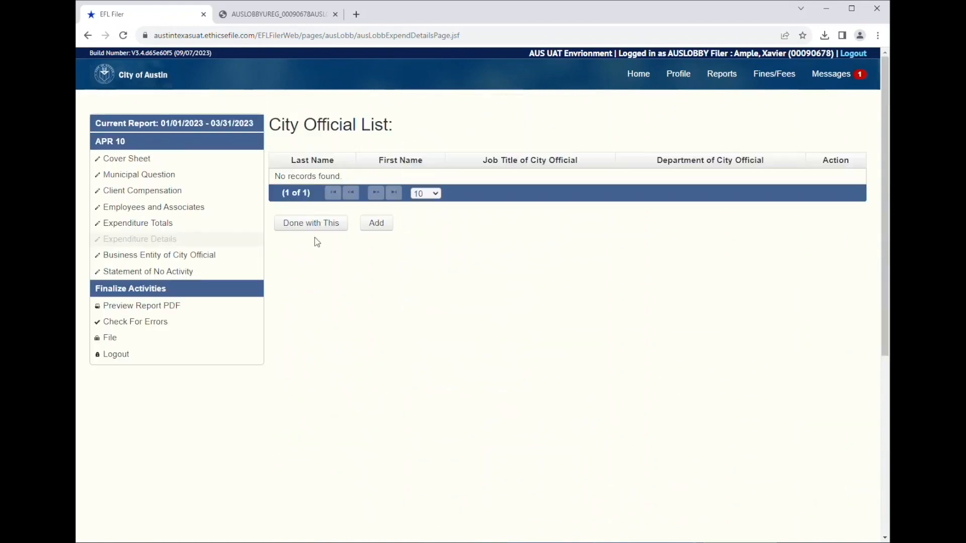
{"action": "left_click", "coordinate": [376, 222]}
{"action": "type", "text": "James"}
{"action": "key", "text": "Tab"}
{"action": "type", "text": "Jameson"}
{"action": "key", "text": "Tab"}
{"action": "type", "text": "City Council Member"}
{"action": "key", "text": "Tab"}
{"action": "type", "text": "City Council, district 12"}
{"action": "left_click", "coordinate": [383, 301]}
{"action": "left_click", "coordinate": [359, 320]}
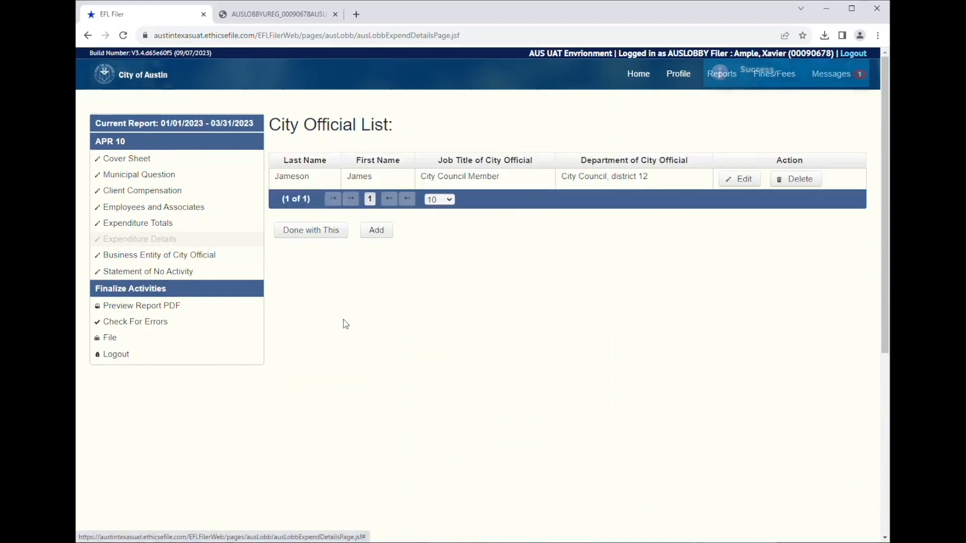
Step: Finish with the city official list and save the expenditure record, returning to the Expenditure Details list
{"action": "left_click", "coordinate": [331, 234]}
{"action": "scroll", "coordinate": [330, 234], "scroll_direction": "down", "scroll_amount": 3}
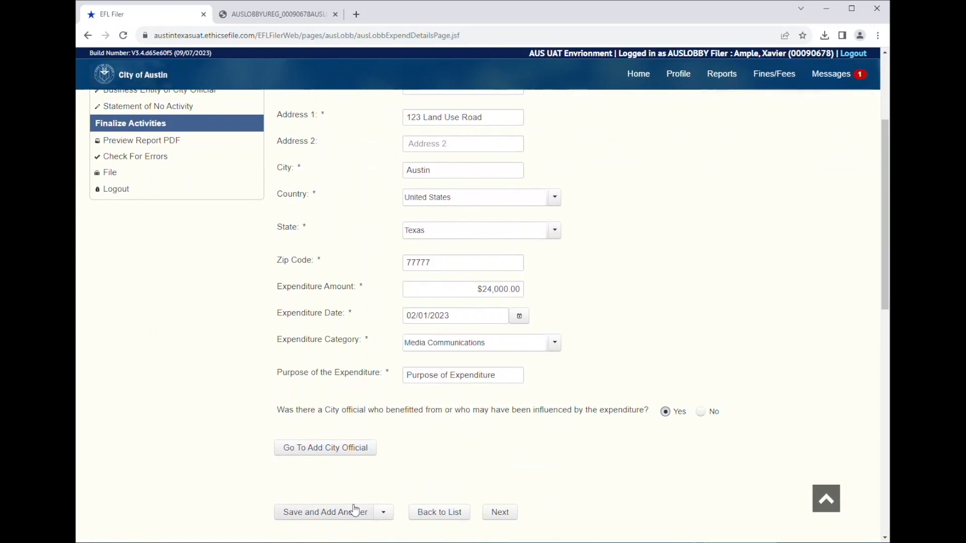
{"action": "left_click", "coordinate": [383, 512]}
{"action": "left_click", "coordinate": [313, 444]}
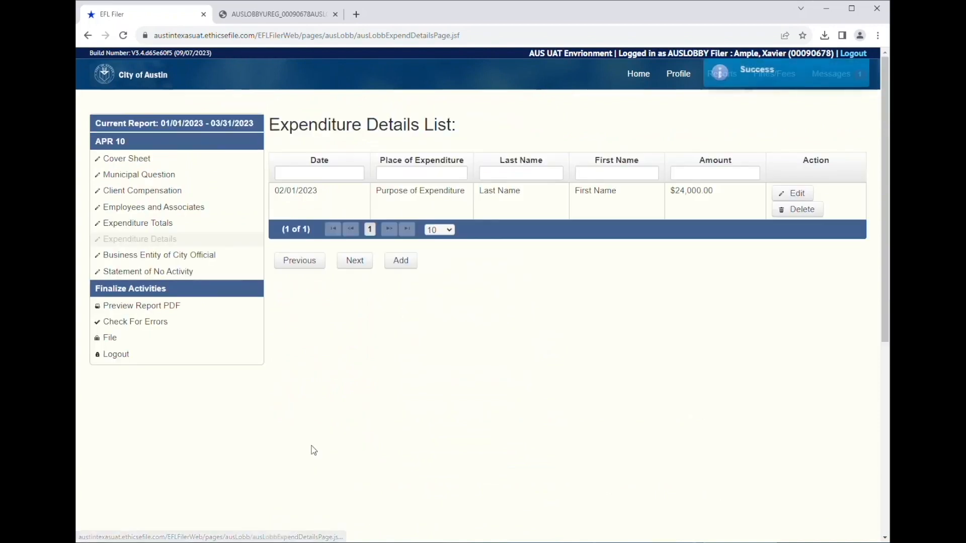
Step: Continue to Business Entity of City Official and enter Johnson Co. with its street address and the city Austin
{"action": "left_click", "coordinate": [362, 265]}
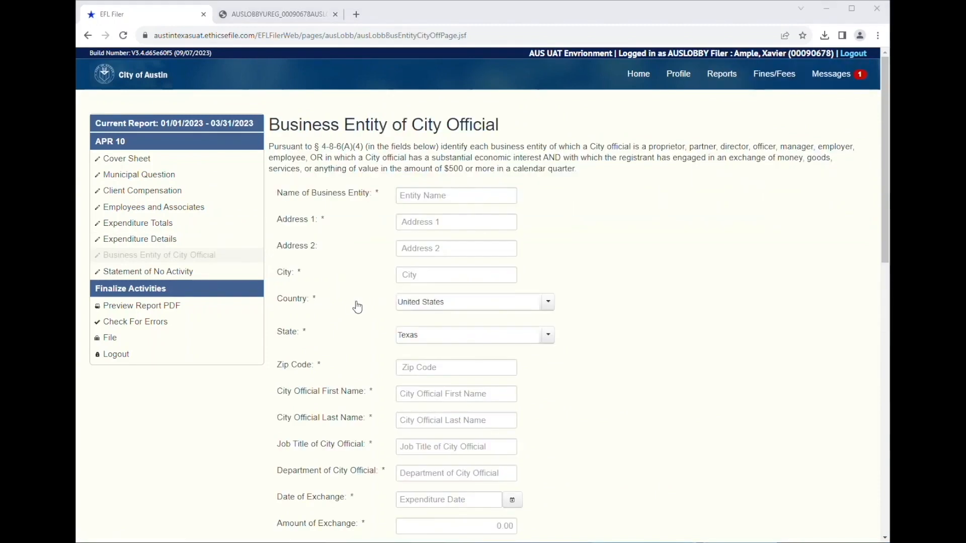
{"action": "left_click", "coordinate": [423, 195]}
{"action": "type", "text": "Johnson Co."}
{"action": "key", "text": "Tab"}
{"action": "type", "text": "123 Wayward Dr"}
{"action": "key", "text": "Tab"}
{"action": "key", "text": "Tab"}
{"action": "type", "text": "Austin"}
Step: Enter the entity's zip code and the city official's name, job title City Council Member, and department "City Council, district 11"
{"action": "key", "text": "Tab"}
{"action": "key", "text": "Tab"}
{"action": "key", "text": "Tab"}
{"action": "type", "text": "77777\tJohn\tJohnson\tCity Council Member\tCity Council, district 11"}
{"action": "key", "text": "Tab"}
Step: Set the exchange date to 03/15/2023, amount to $14,000 and nature to "Nature of Exchange", and save the business entity record
{"action": "scroll", "coordinate": [486, 357], "scroll_direction": "down", "scroll_amount": 3}
{"action": "type", "text": "03/15/2023"}
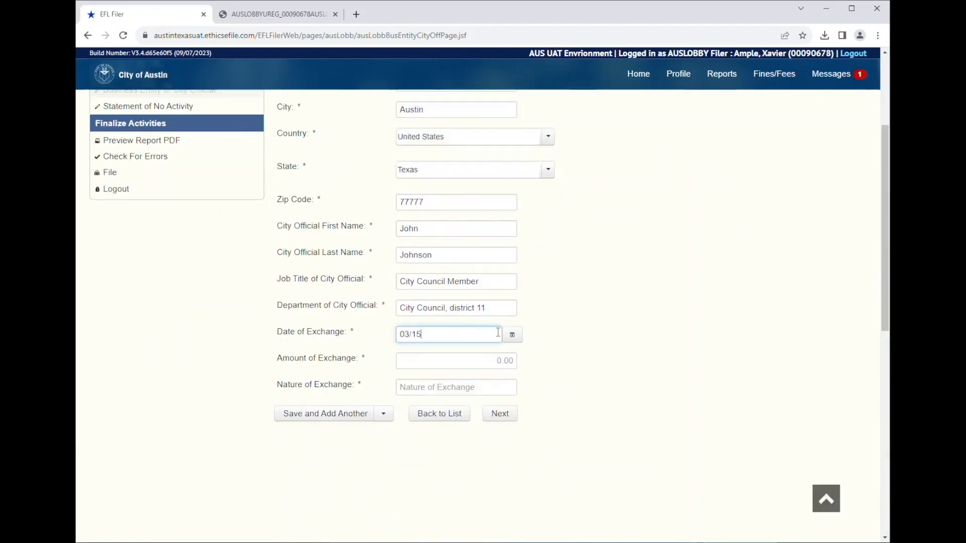
{"action": "key", "text": "Tab"}
{"action": "key", "text": "Tab"}
{"action": "type", "text": "14000"}
{"action": "key", "text": "Tab"}
{"action": "type", "text": "Nature of Exchange"}
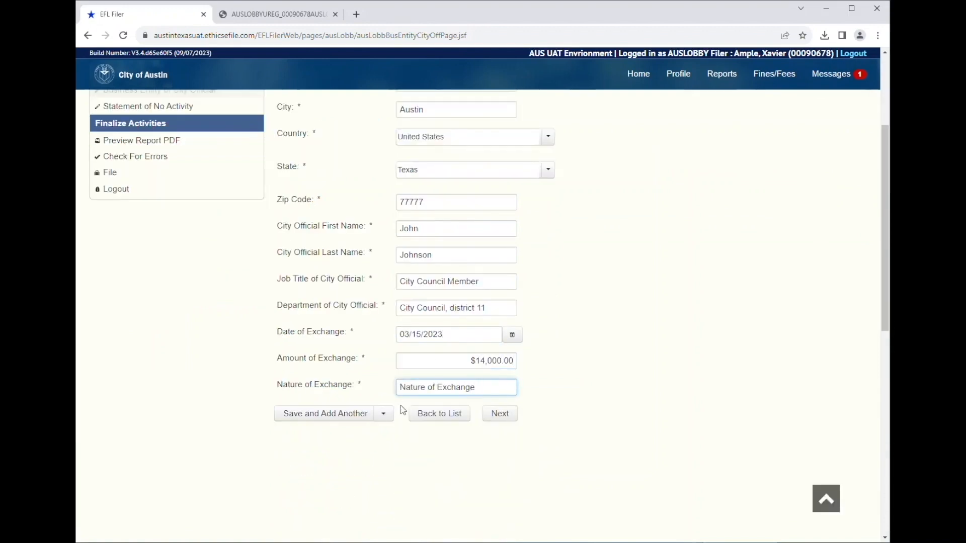
{"action": "left_click", "coordinate": [383, 413]}
{"action": "left_click", "coordinate": [292, 429]}
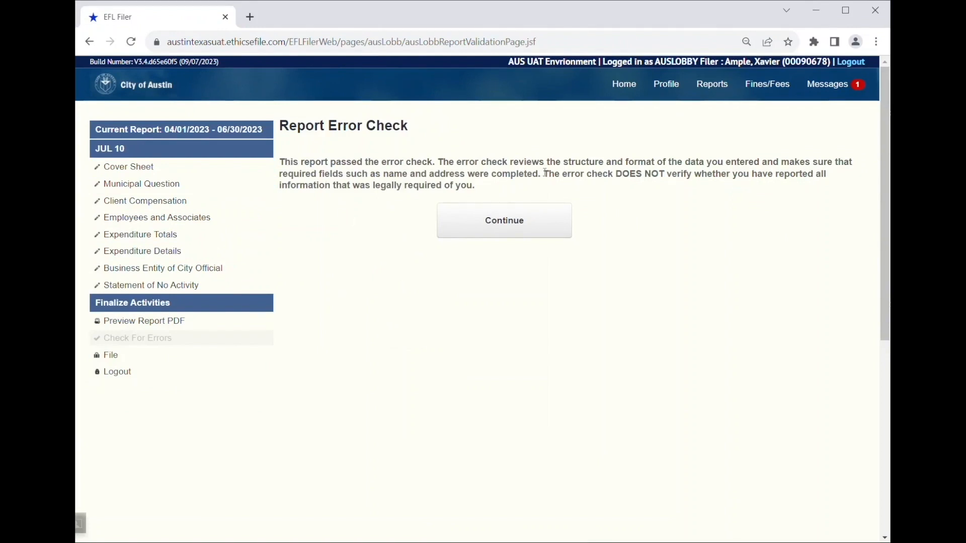
Step: Highlight the error check's disclaimer sentence, open the report preview PDF to review it, and return to the filing site
{"action": "left_click_drag", "start_coordinate": [546, 174], "coordinate": [548, 192]}
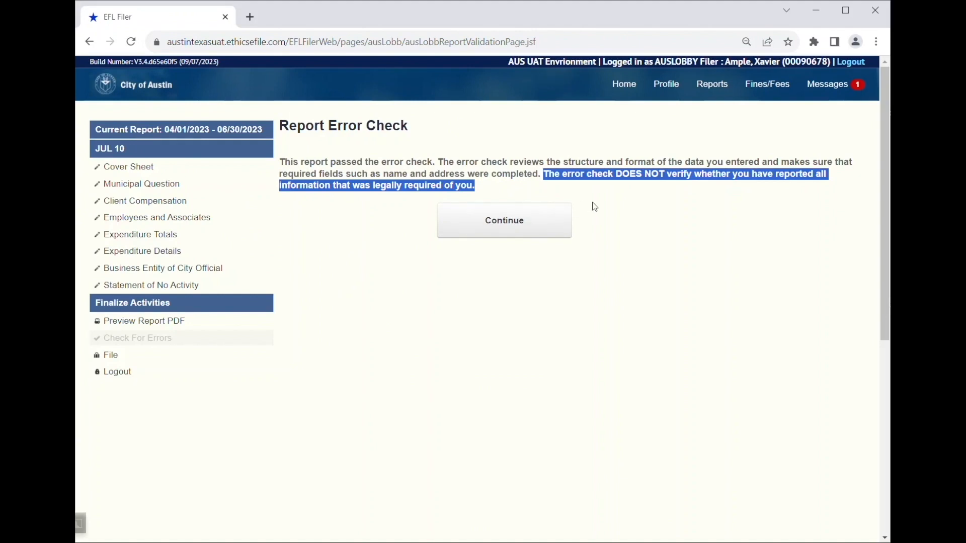
{"action": "left_click", "coordinate": [218, 324]}
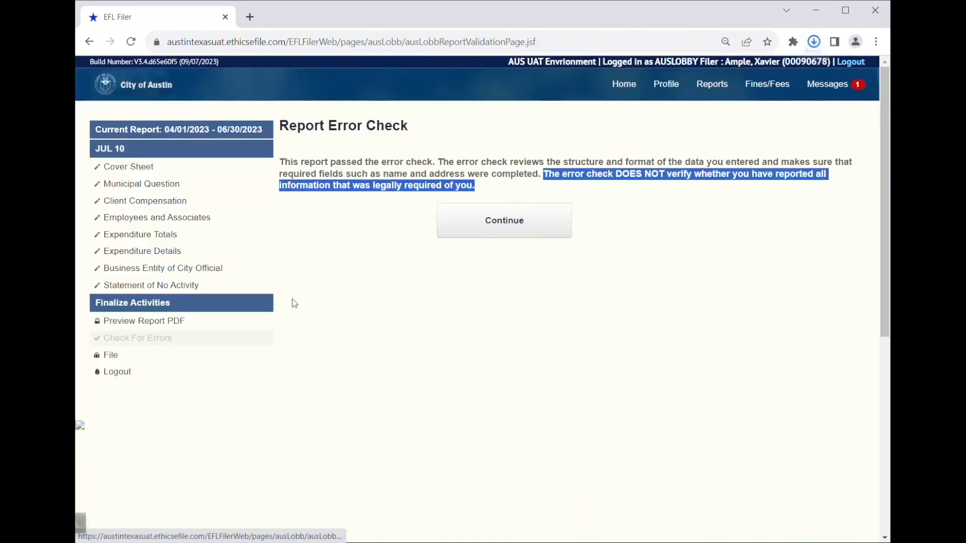
{"action": "left_click", "coordinate": [815, 42]}
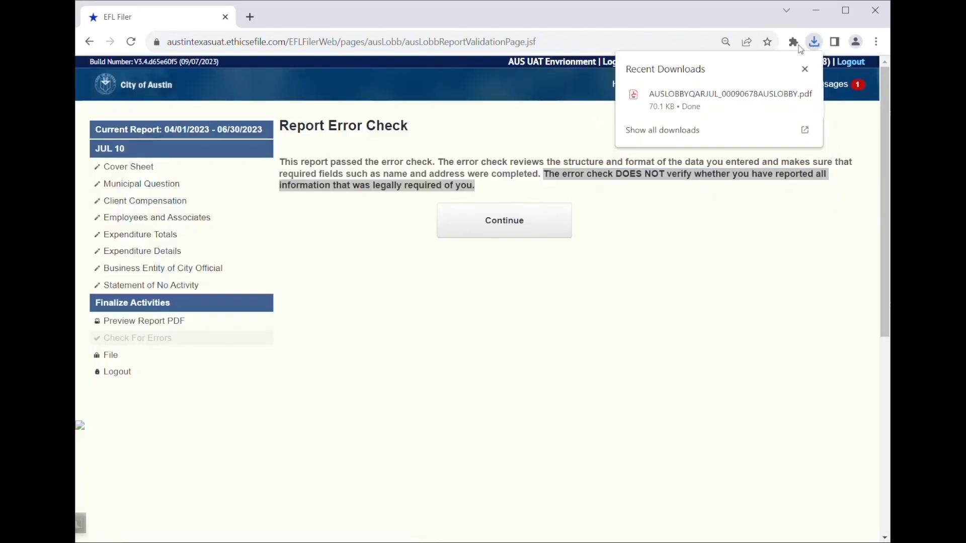
{"action": "left_click", "coordinate": [632, 104]}
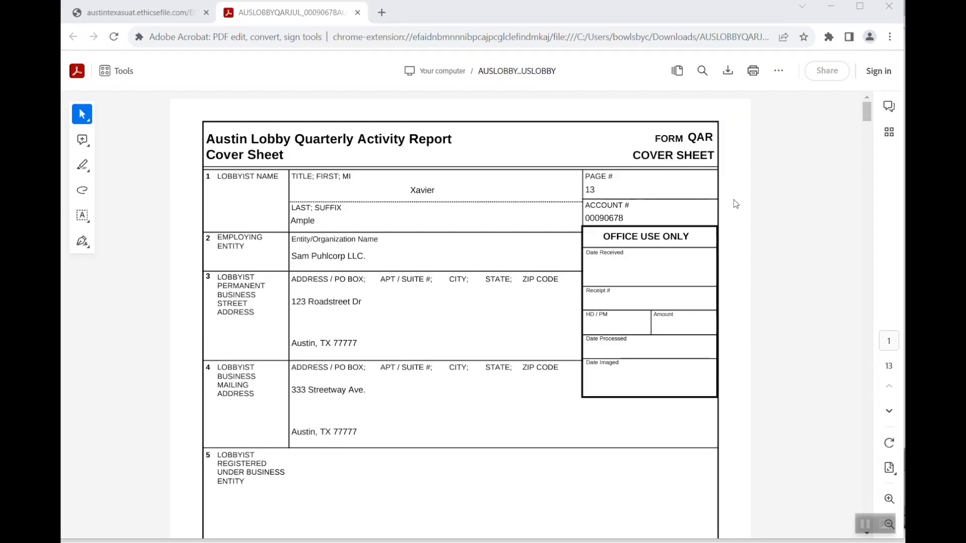
{"action": "mouse_move", "coordinate": [868, 113]}
{"action": "left_mouse_down"}
{"action": "mouse_move", "coordinate": [875, 206]}
{"action": "mouse_move", "coordinate": [865, 98]}
{"action": "left_mouse_up"}
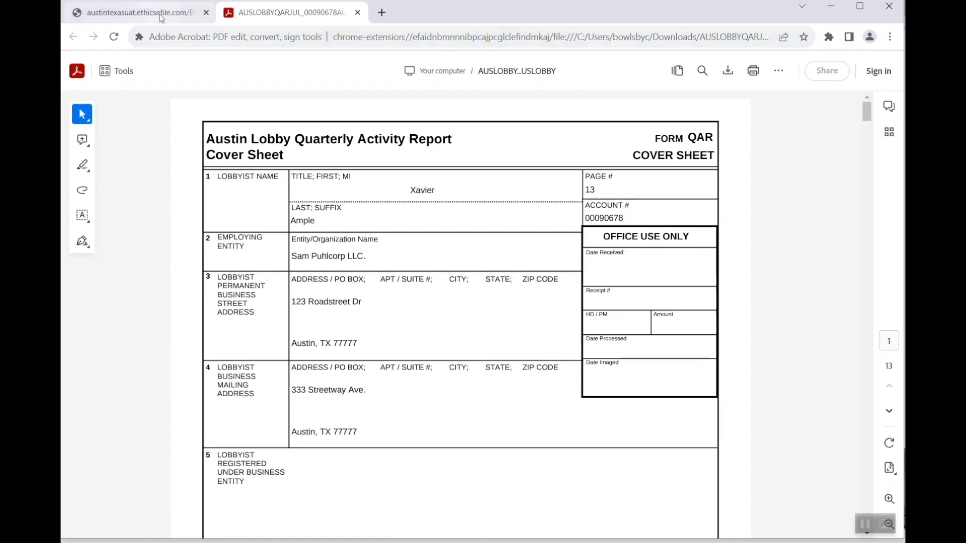
{"action": "left_click", "coordinate": [161, 11]}
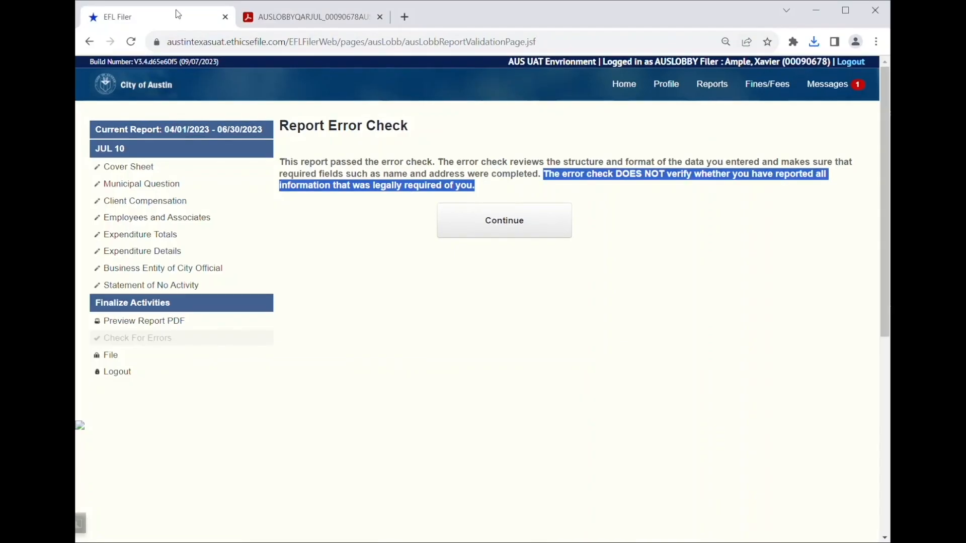
Step: File the April quarterly report using the filer's electronic signature and account password
{"action": "left_click", "coordinate": [342, 215]}
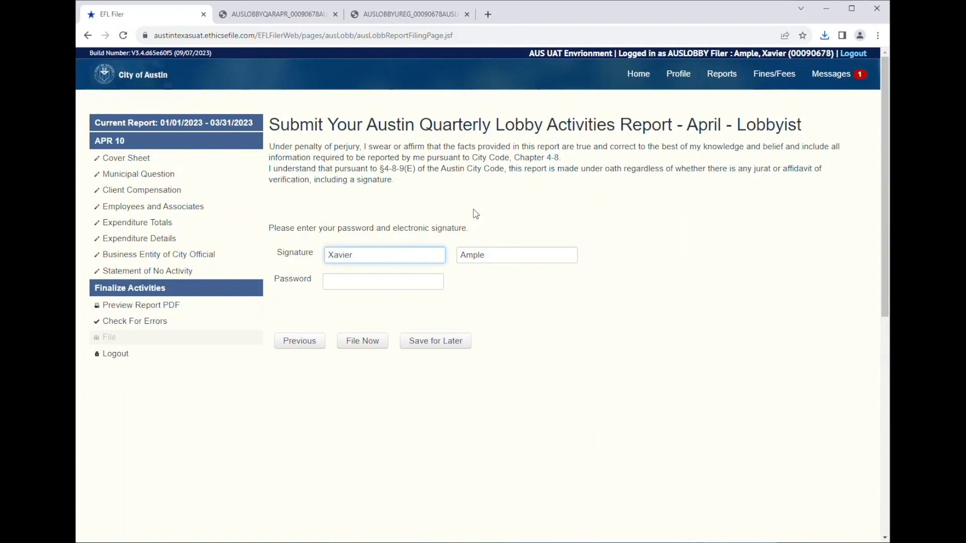
{"action": "left_click", "coordinate": [470, 255]}
{"action": "left_click", "coordinate": [404, 285]}
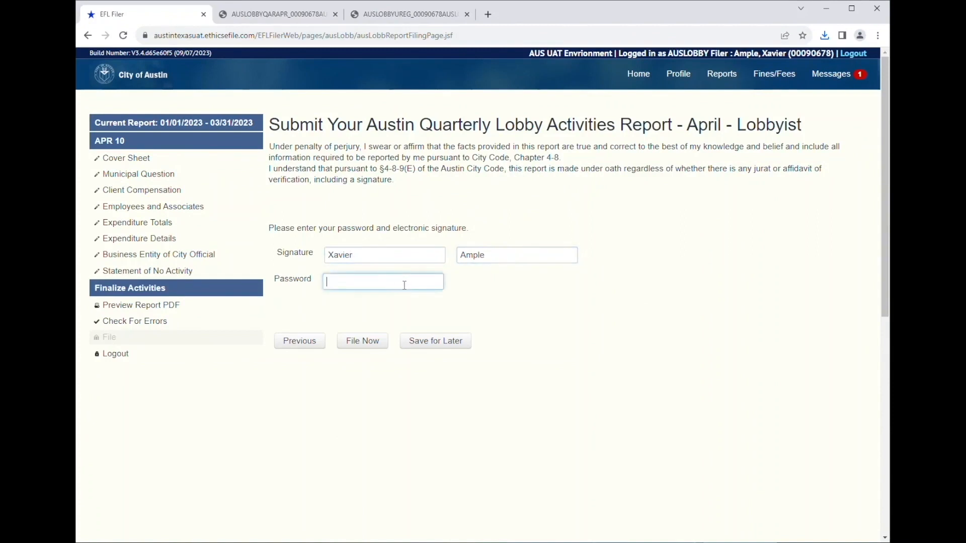
{"action": "type", "text": "••••••••••"}
{"action": "left_click", "coordinate": [360, 341]}
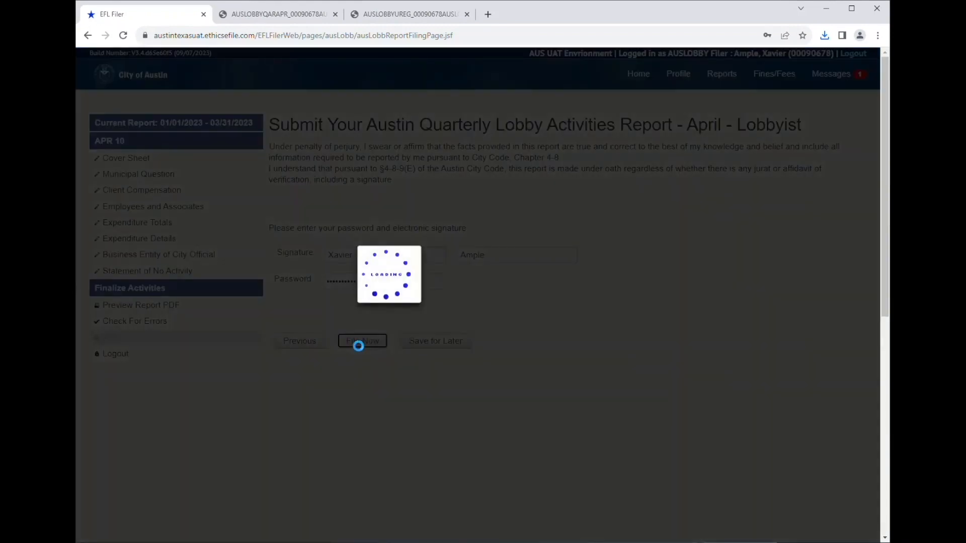